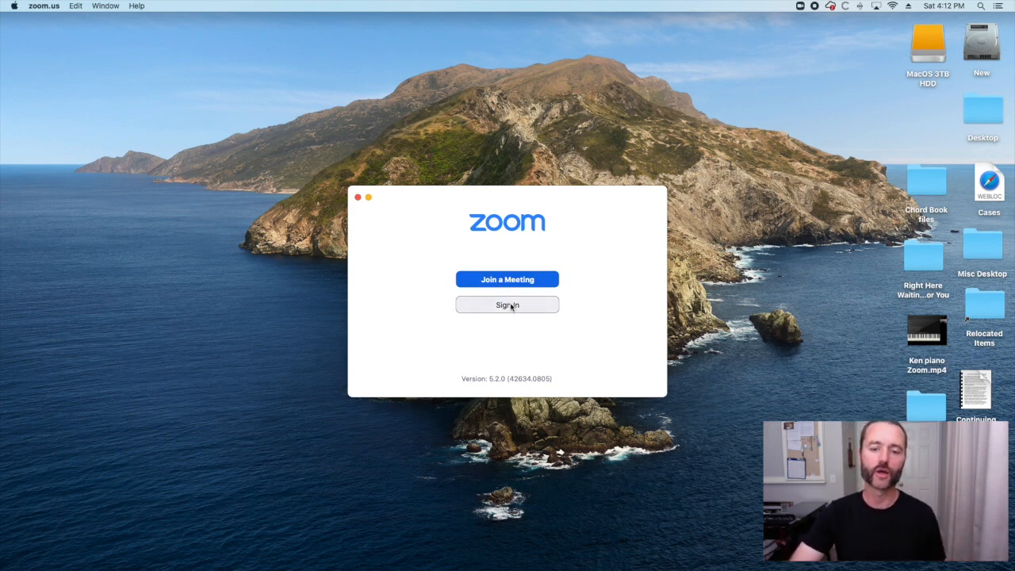
Step: Sign in to the Zoom client with the Etiwanda Google staff account and let the browser open the link in zoom.us
{"action": "left_click", "coordinate": [512, 308]}
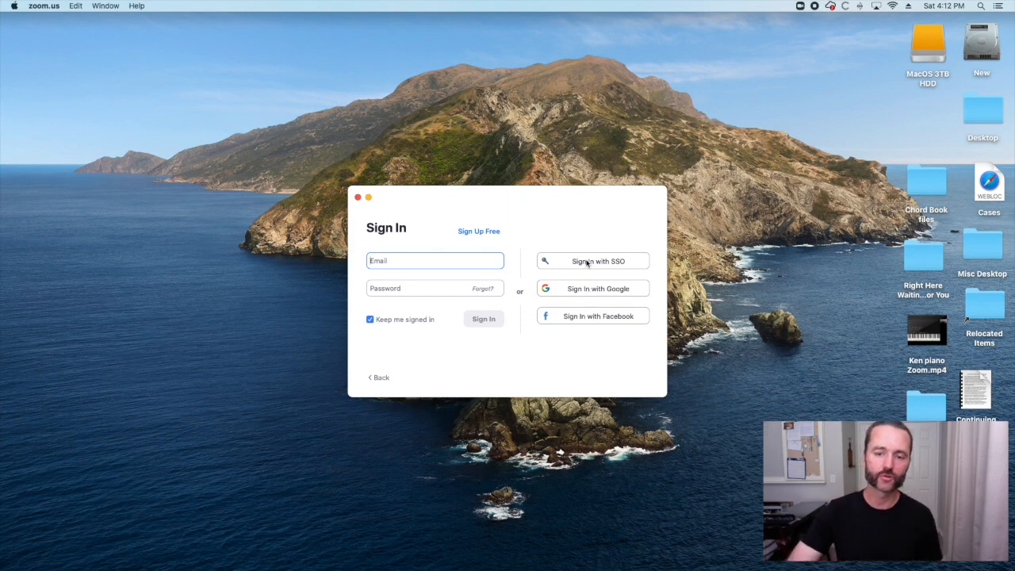
{"action": "left_click", "coordinate": [589, 292]}
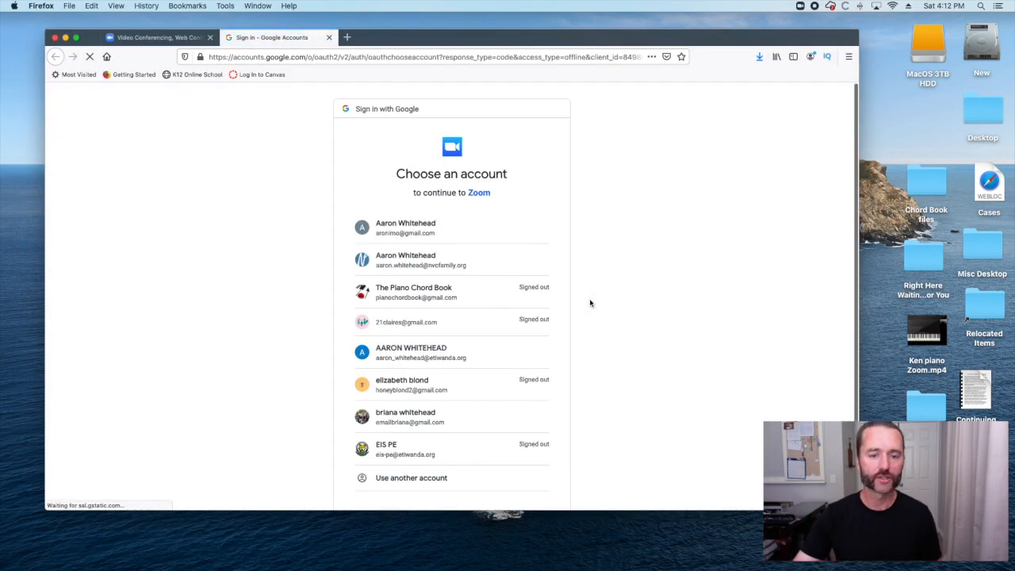
{"action": "left_click", "coordinate": [402, 356]}
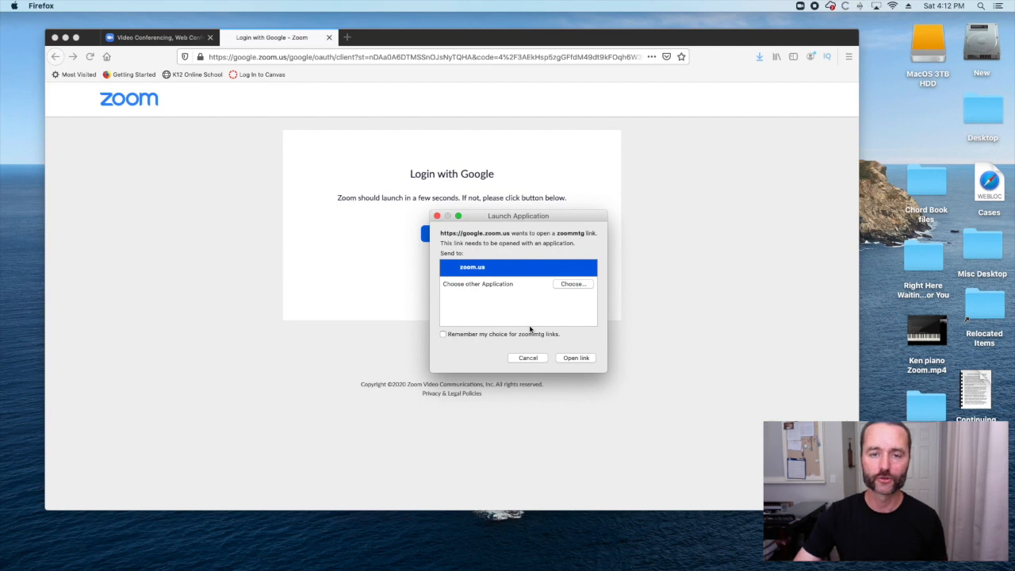
{"action": "left_click", "coordinate": [574, 358]}
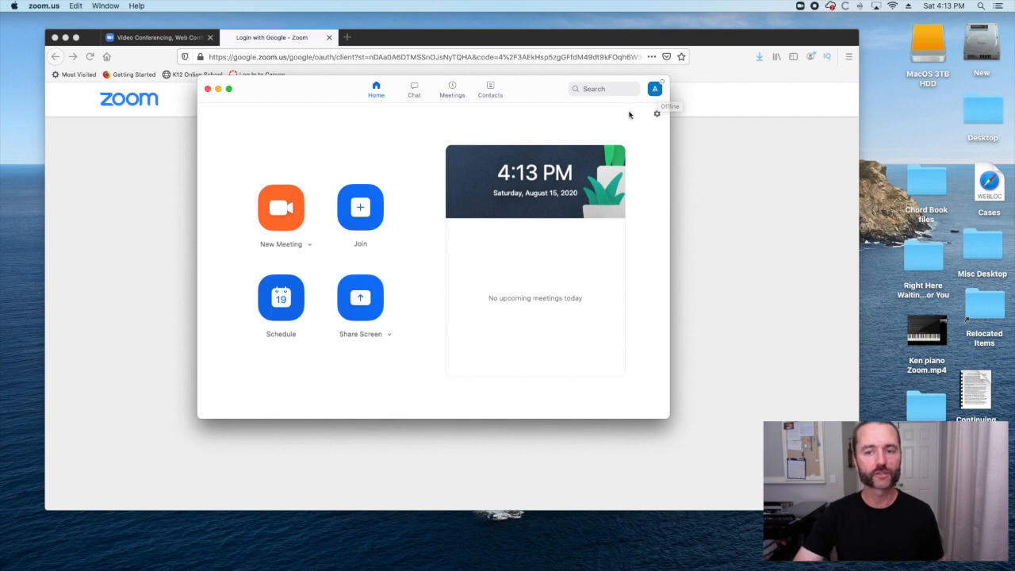
Step: Check the Zoom client for updates from the account options and dismiss the result
{"action": "left_click", "coordinate": [654, 90]}
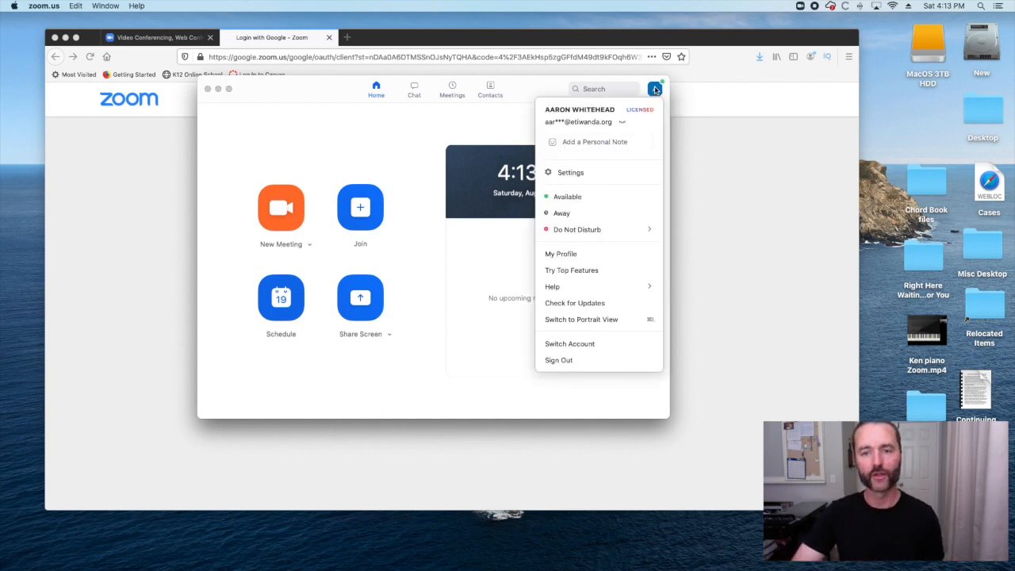
{"action": "left_click", "coordinate": [585, 142]}
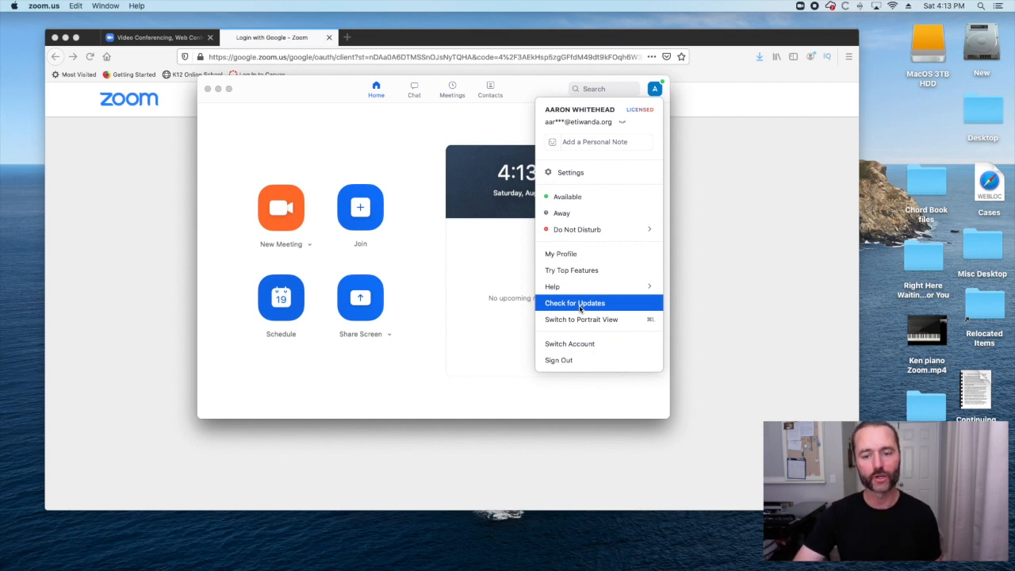
{"action": "left_click", "coordinate": [580, 305]}
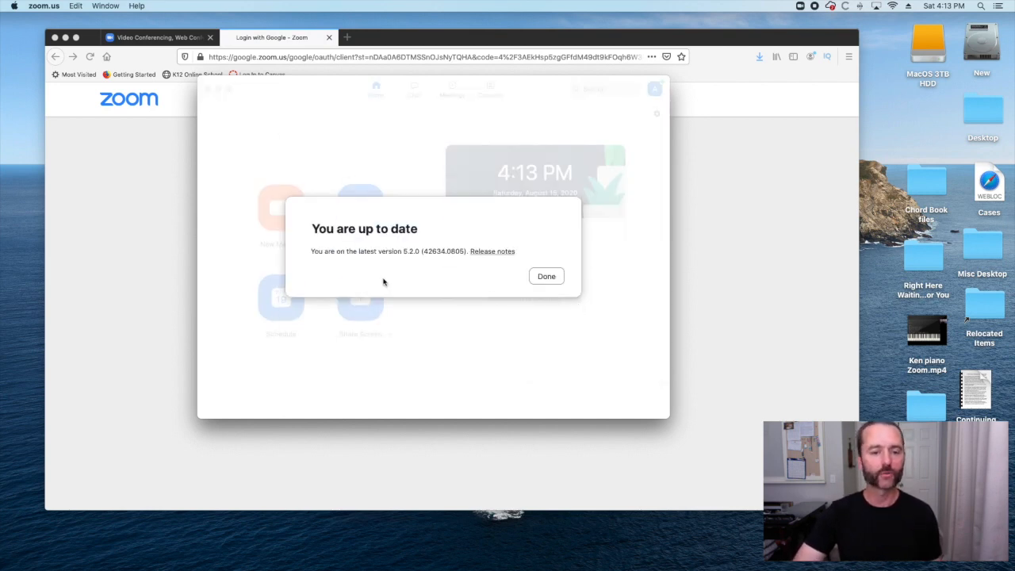
{"action": "left_click", "coordinate": [547, 277]}
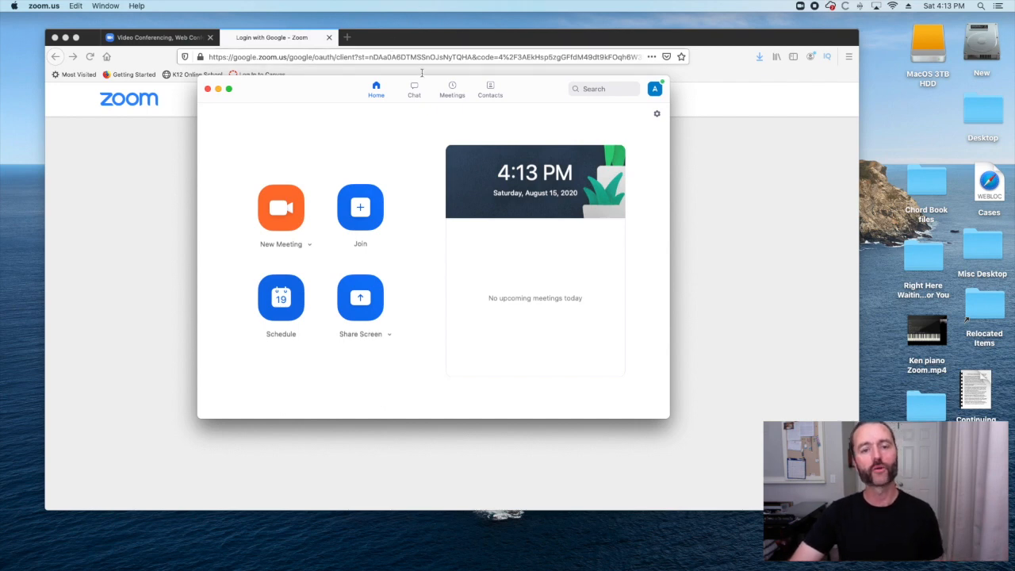
Step: Open the additional online settings from the Zoom client's settings, signing in on the web with the Etiwanda Google staff account
{"action": "left_click", "coordinate": [657, 117]}
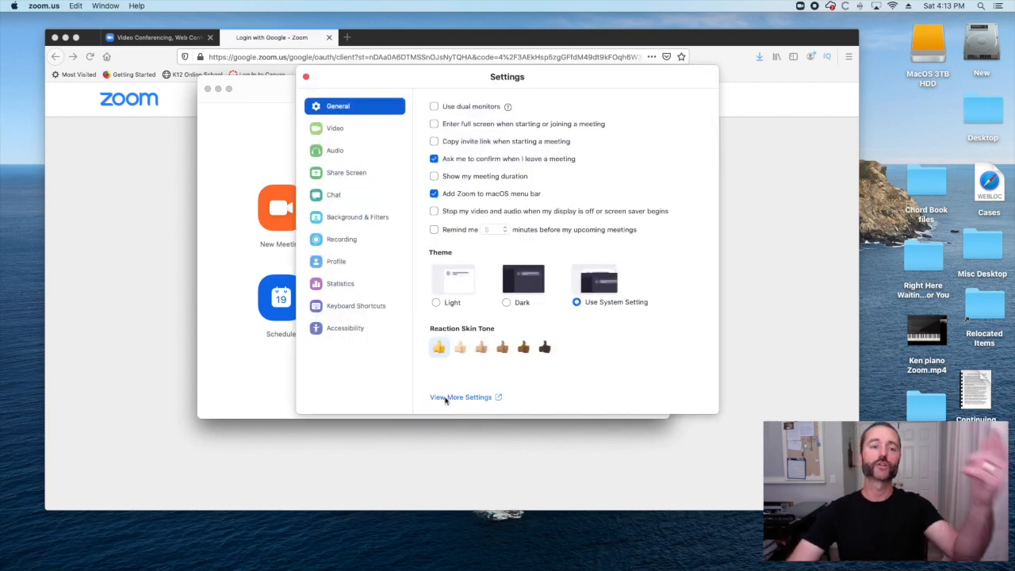
{"action": "left_click", "coordinate": [445, 398]}
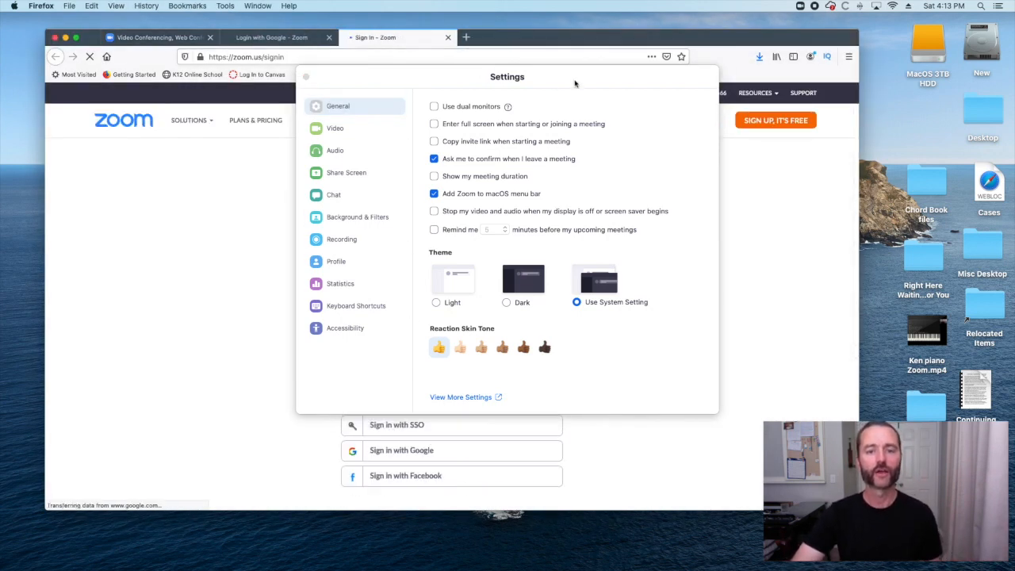
{"action": "left_click_drag", "start_coordinate": [573, 83], "coordinate": [410, 172]}
{"action": "left_click", "coordinate": [156, 161]}
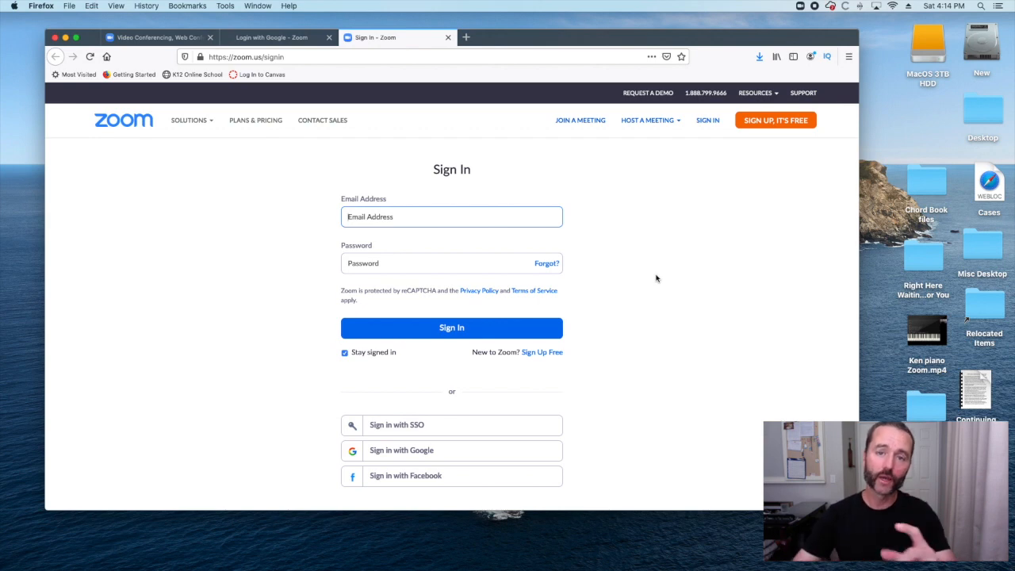
{"action": "left_click", "coordinate": [400, 454]}
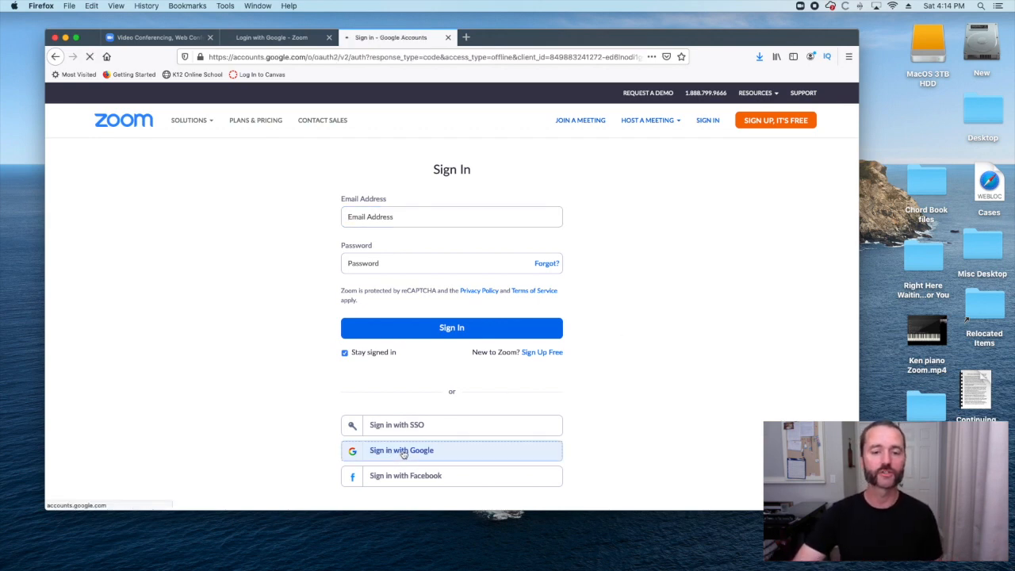
{"action": "left_click", "coordinate": [400, 349]}
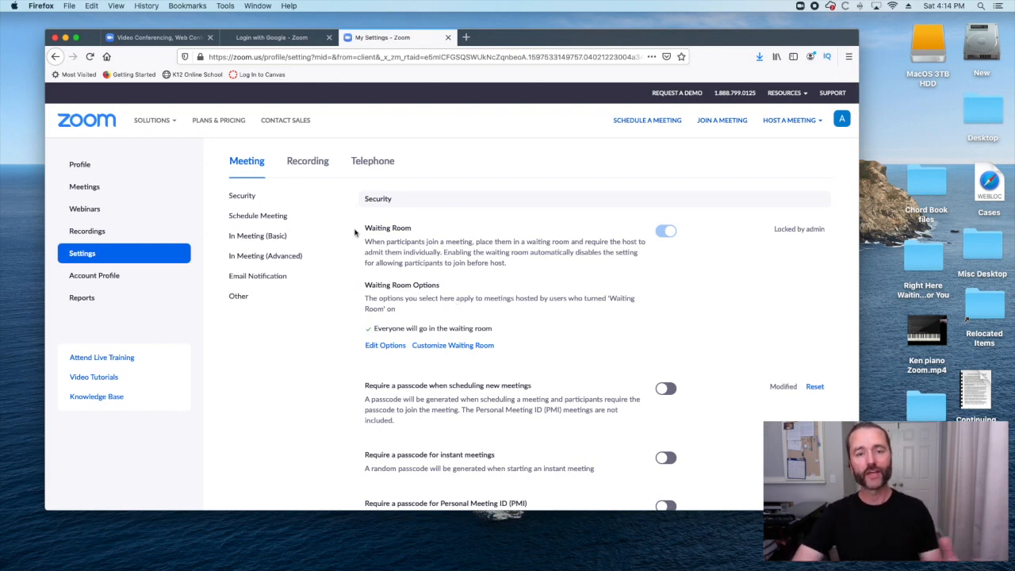
Step: Reach the online settings page by going from the signed-in Zoom homepage through the account profile
{"action": "left_click", "coordinate": [151, 38]}
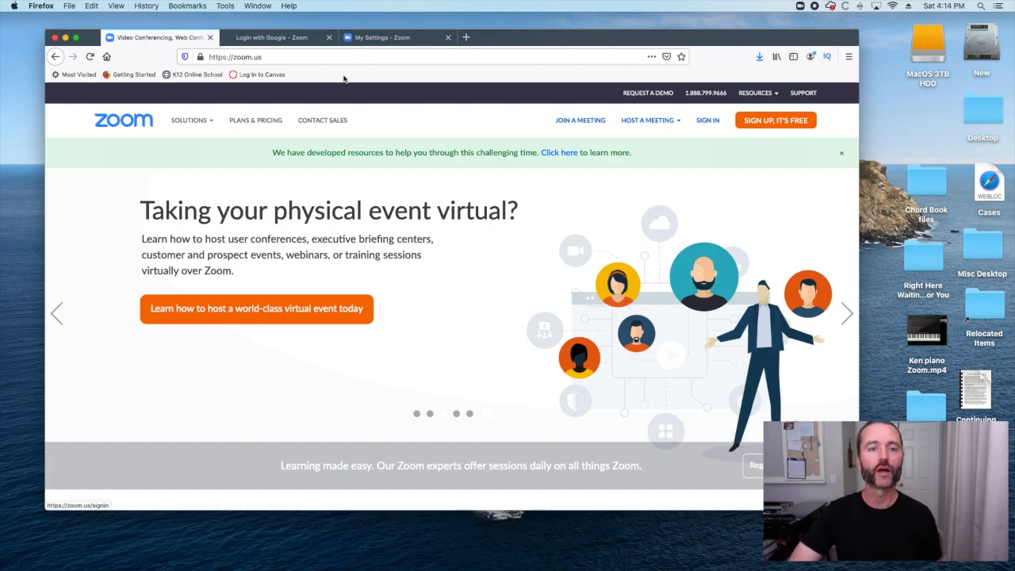
{"action": "left_click", "coordinate": [357, 44]}
{"action": "left_click", "coordinate": [82, 165]}
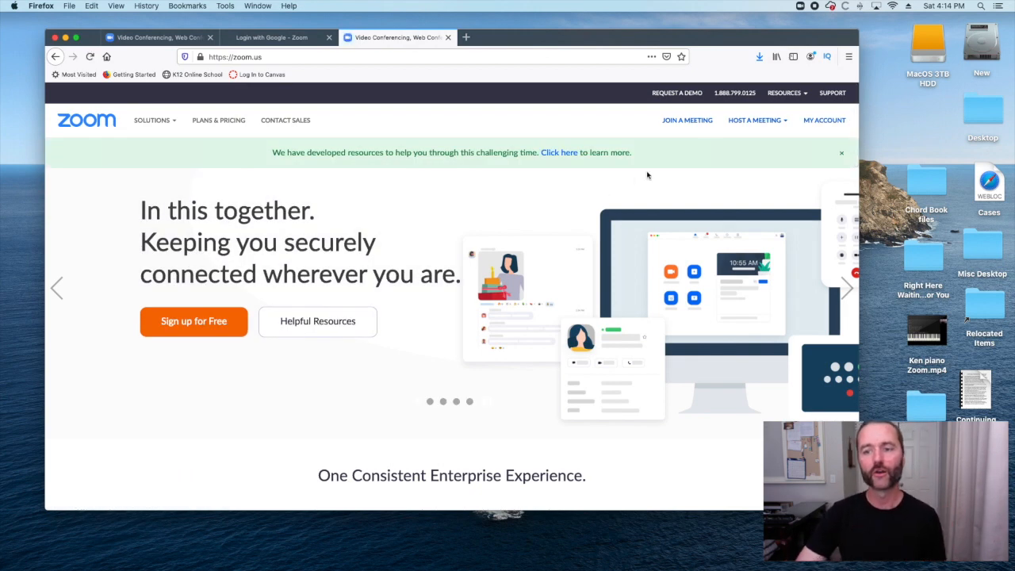
{"action": "left_click", "coordinate": [813, 121]}
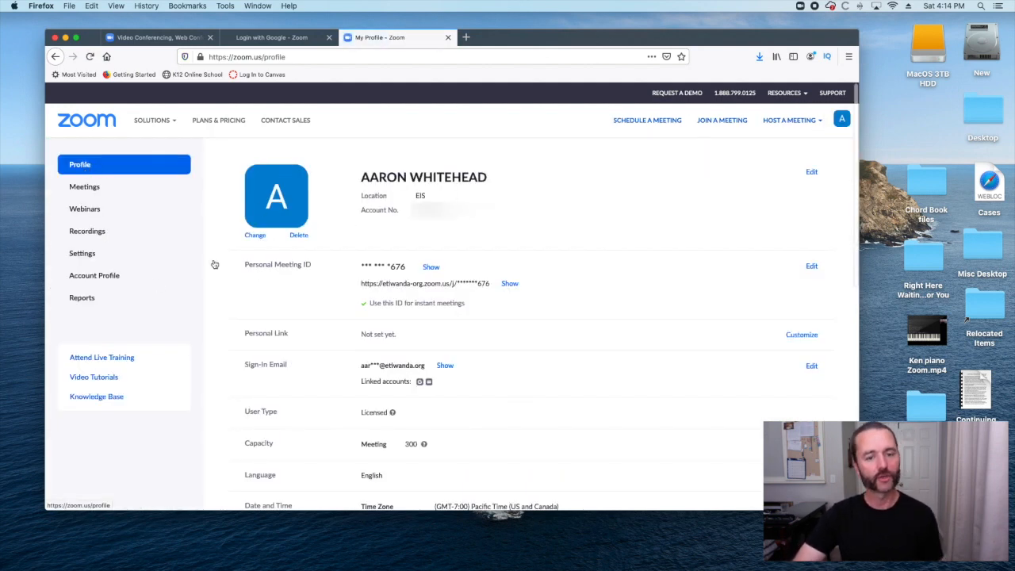
{"action": "left_click", "coordinate": [85, 254]}
Step: Examine the waiting room and passcode options in the Security section of the meeting settings
{"action": "scroll", "coordinate": [87, 258], "scroll_direction": "down", "scroll_amount": 1}
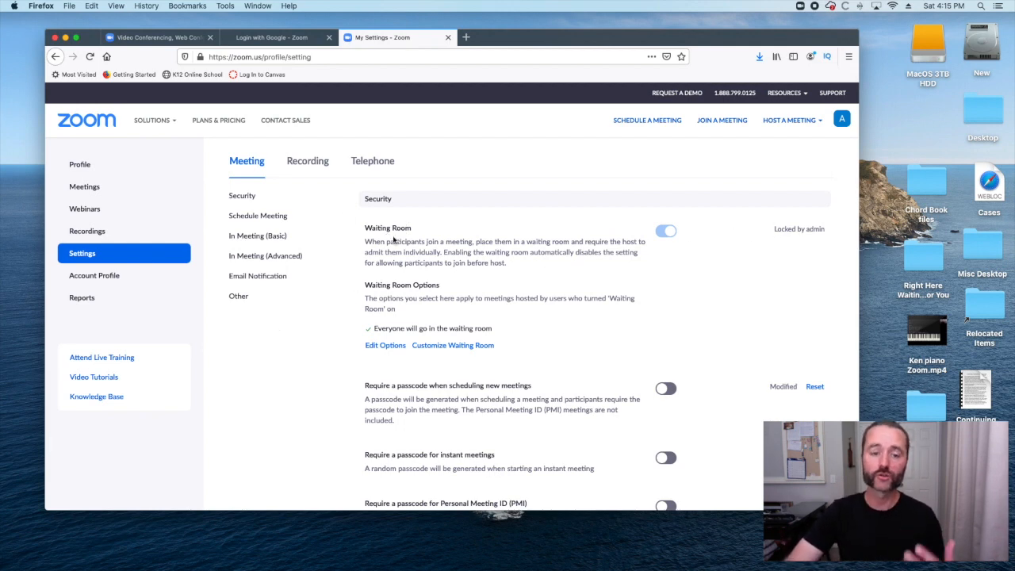
{"action": "scroll", "coordinate": [578, 268], "scroll_direction": "down", "scroll_amount": 3}
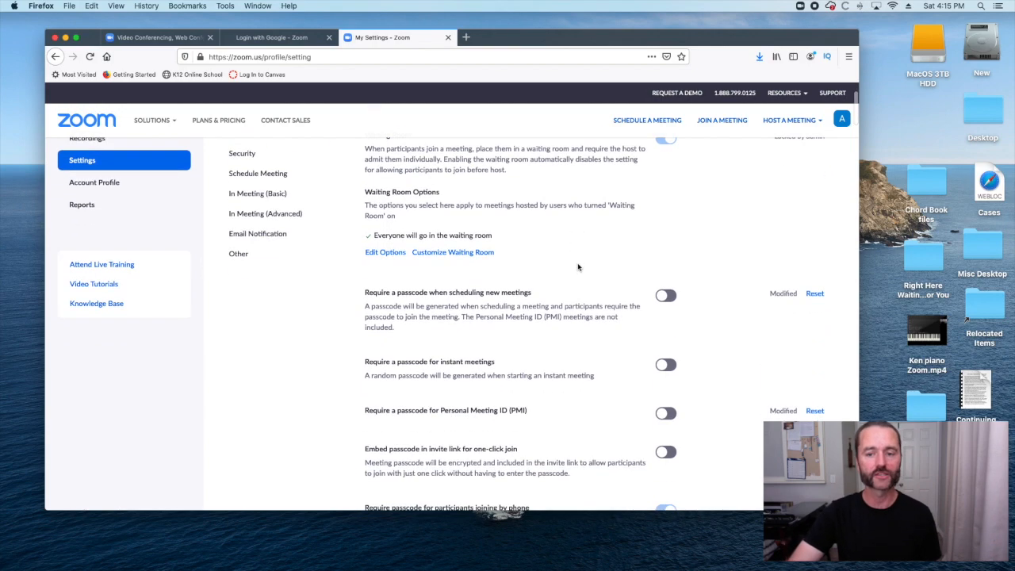
{"action": "scroll", "coordinate": [577, 268], "scroll_direction": "down", "scroll_amount": 3}
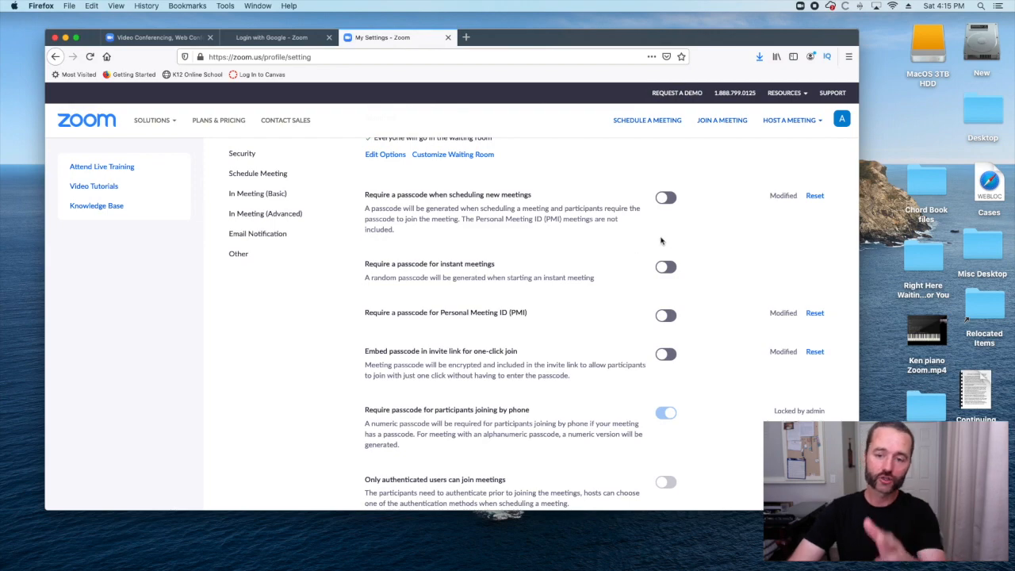
{"action": "scroll", "coordinate": [571, 294], "scroll_direction": "up", "scroll_amount": 5}
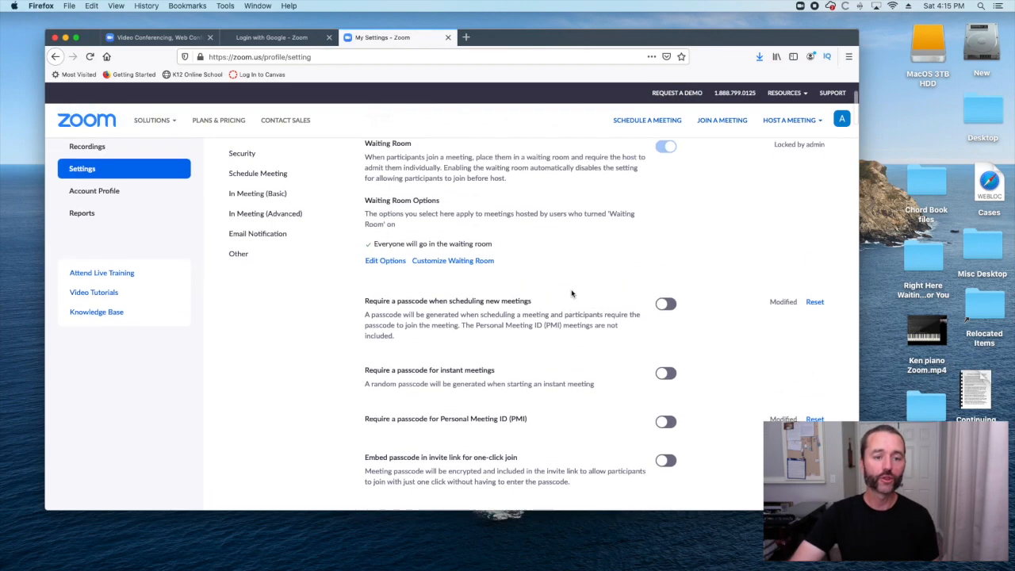
{"action": "scroll", "coordinate": [572, 293], "scroll_direction": "up", "scroll_amount": 1}
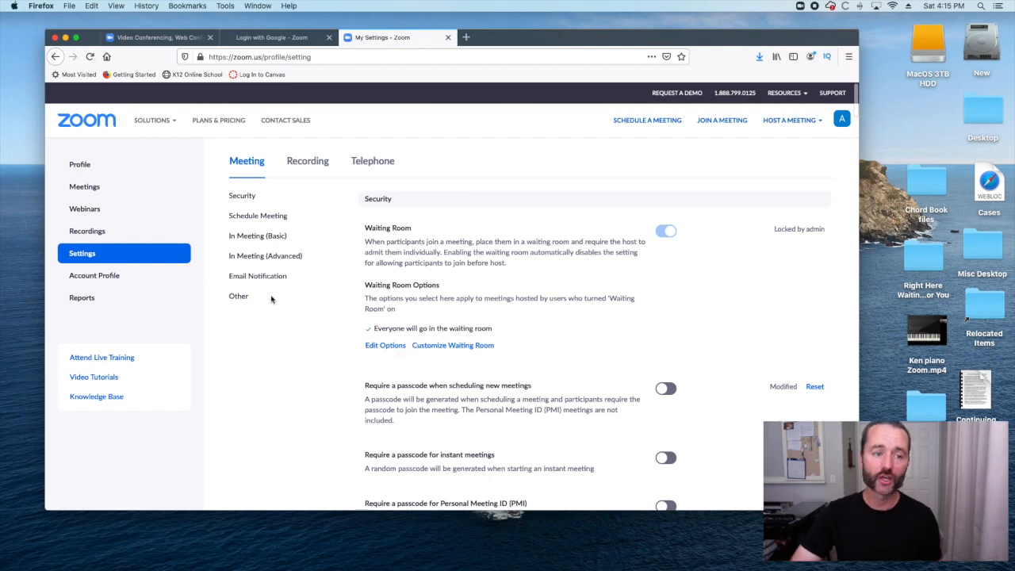
Step: Open the Personal Meeting Room details under Meetings and review its security, video, audio and meeting options
{"action": "left_click", "coordinate": [84, 189]}
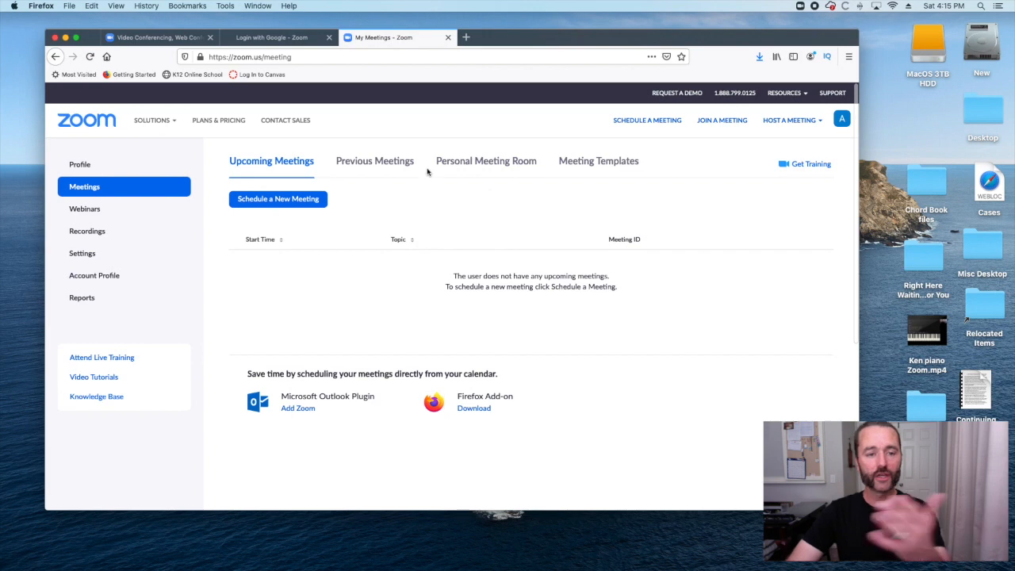
{"action": "left_click", "coordinate": [501, 164]}
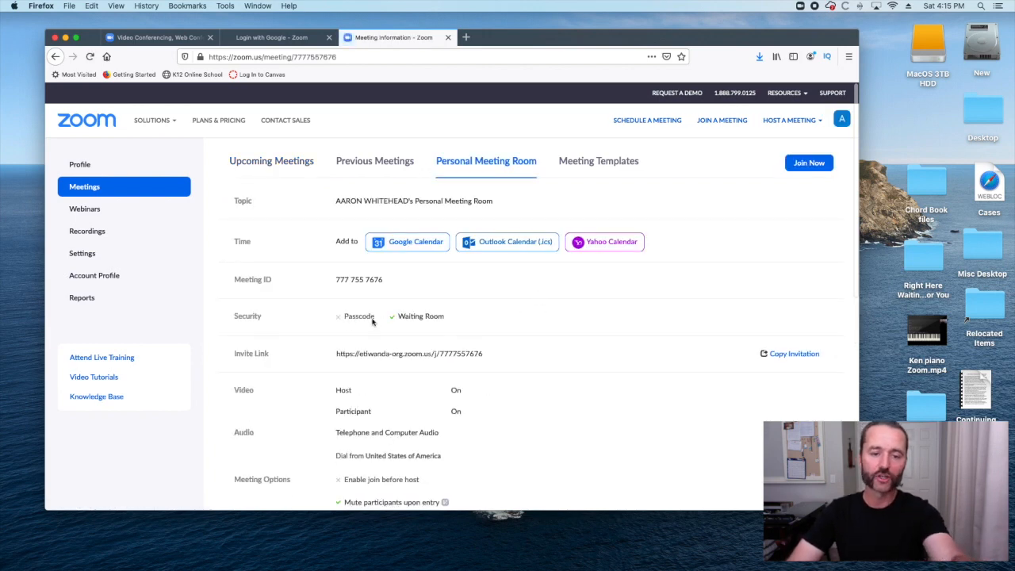
{"action": "scroll", "coordinate": [355, 322], "scroll_direction": "down", "scroll_amount": 3}
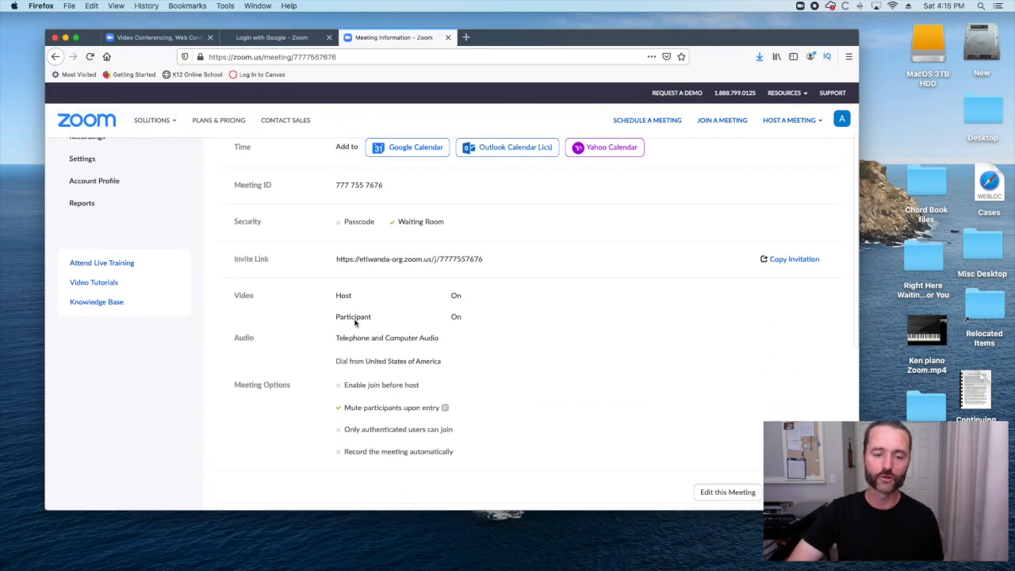
{"action": "scroll", "coordinate": [355, 322], "scroll_direction": "up", "scroll_amount": 3}
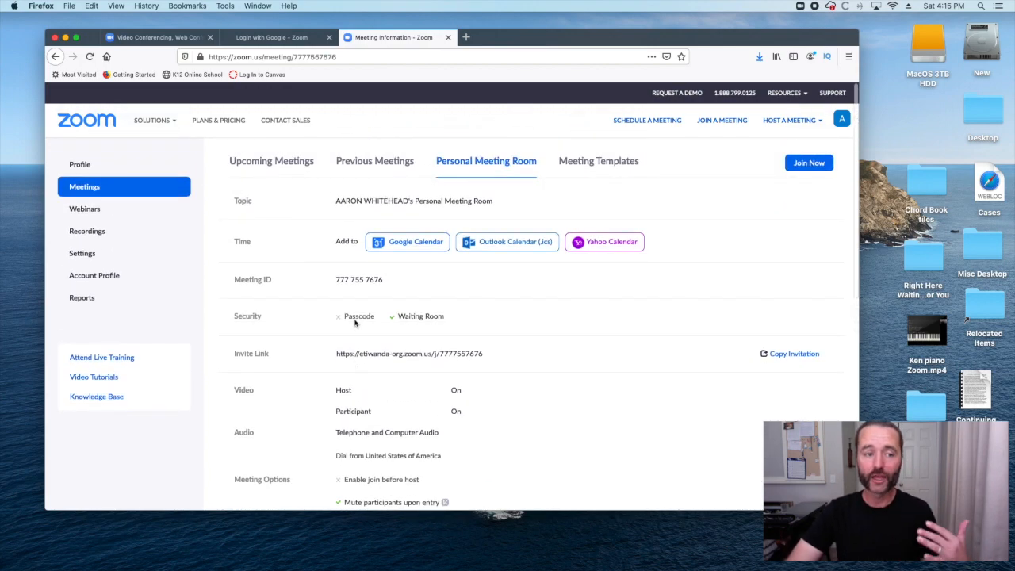
Step: Return to the online meeting settings and review the passcode and authenticated-user options in the Security section
{"action": "left_click", "coordinate": [82, 254]}
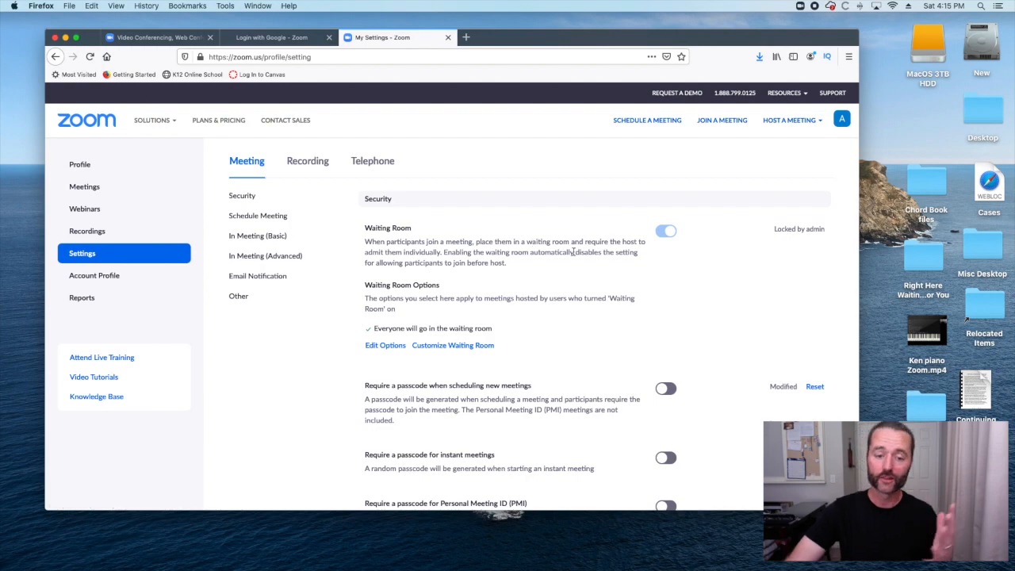
{"action": "scroll", "coordinate": [575, 255], "scroll_direction": "down", "scroll_amount": 4}
{"action": "scroll", "coordinate": [574, 254], "scroll_direction": "down", "scroll_amount": 5}
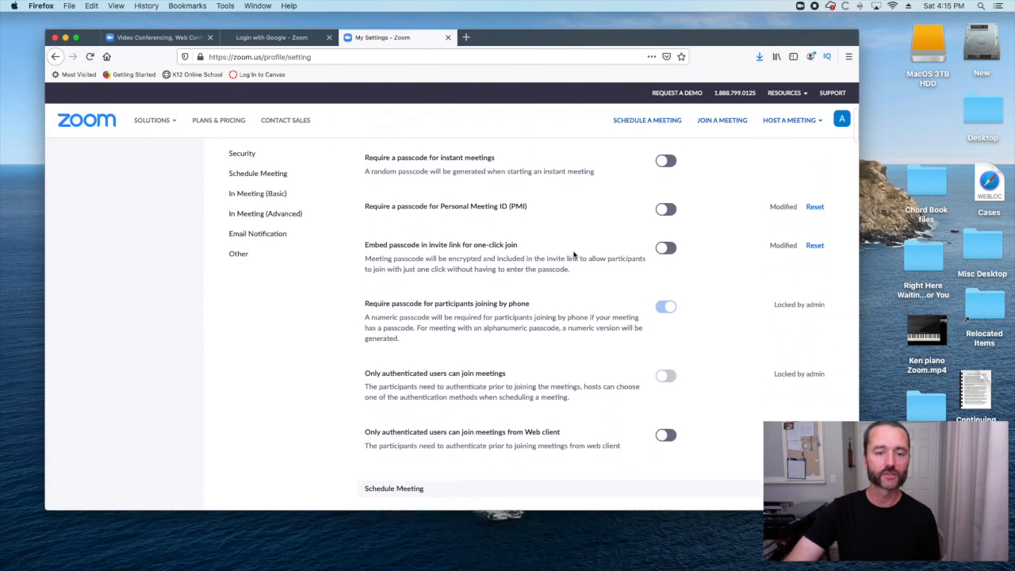
{"action": "scroll", "coordinate": [578, 266], "scroll_direction": "down", "scroll_amount": 2}
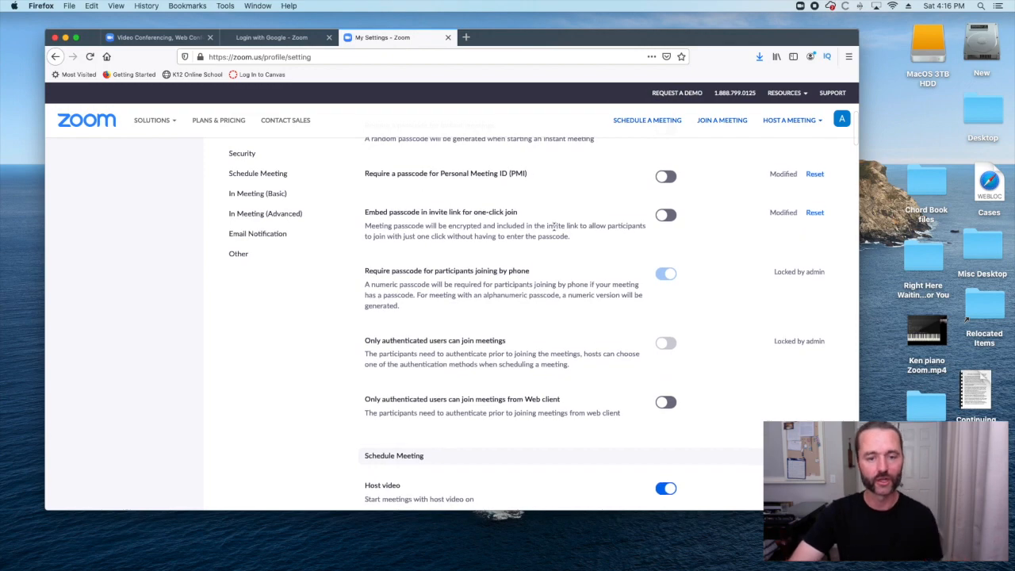
{"action": "scroll", "coordinate": [553, 227], "scroll_direction": "down", "scroll_amount": 1}
{"action": "scroll", "coordinate": [562, 234], "scroll_direction": "down", "scroll_amount": 4}
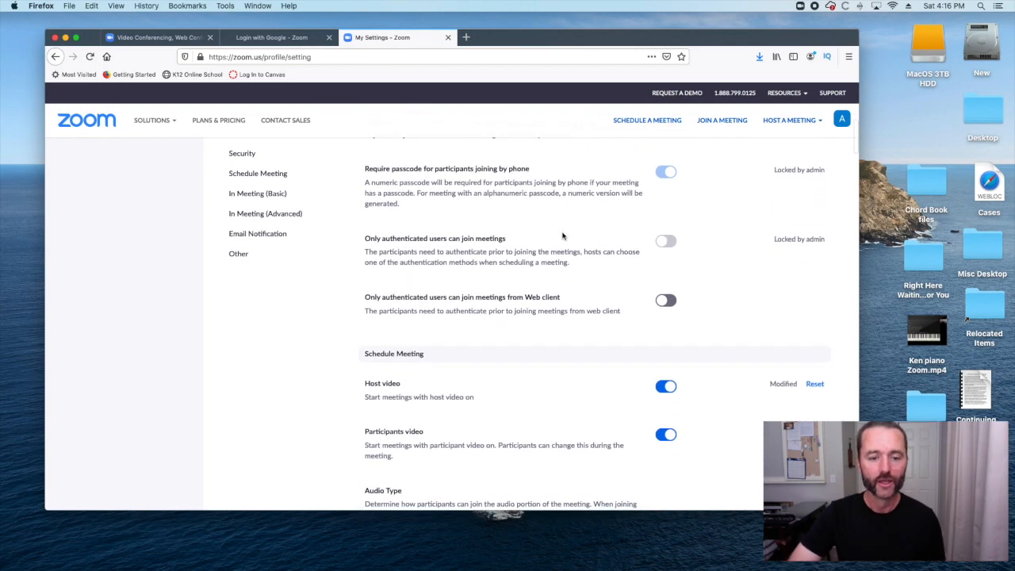
Step: Examine the Schedule Meeting settings for host video, participants video, audio type, join before host and Personal Meeting ID
{"action": "scroll", "coordinate": [563, 235], "scroll_direction": "down", "scroll_amount": 4}
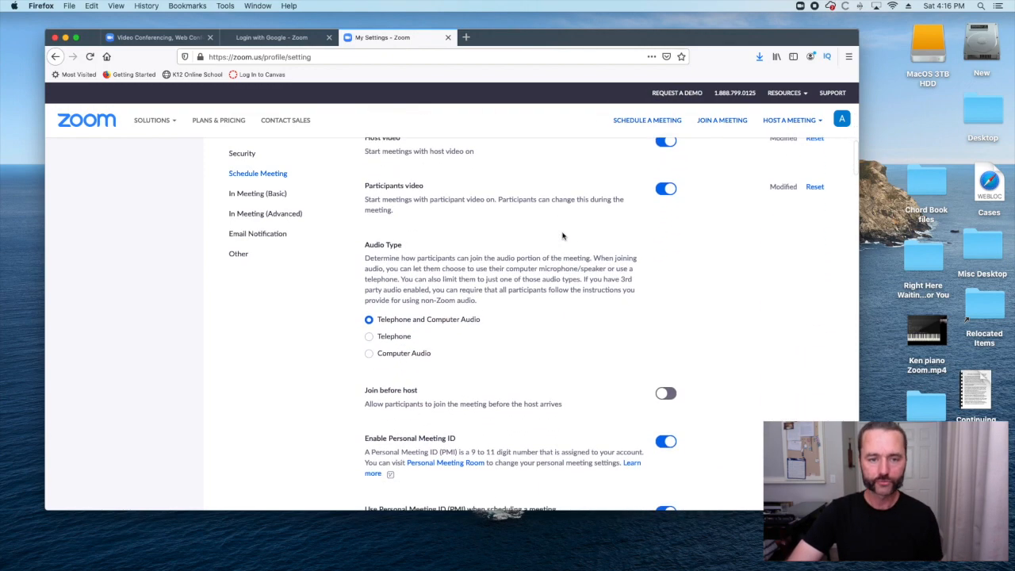
{"action": "scroll", "coordinate": [545, 236], "scroll_direction": "up", "scroll_amount": 1}
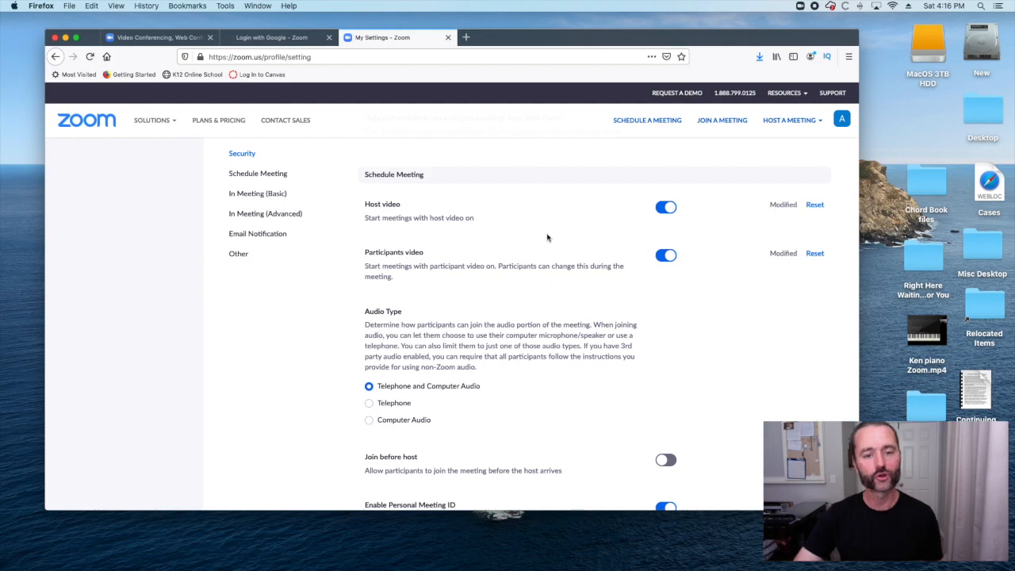
{"action": "scroll", "coordinate": [547, 238], "scroll_direction": "down", "scroll_amount": 1}
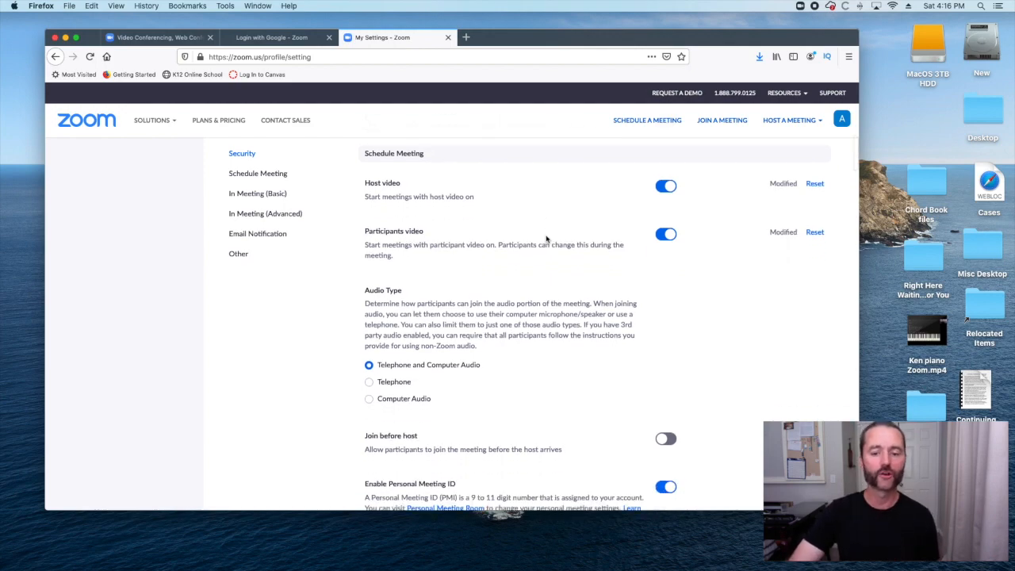
{"action": "scroll", "coordinate": [546, 239], "scroll_direction": "down", "scroll_amount": 1}
{"action": "scroll", "coordinate": [546, 239], "scroll_direction": "up", "scroll_amount": 1}
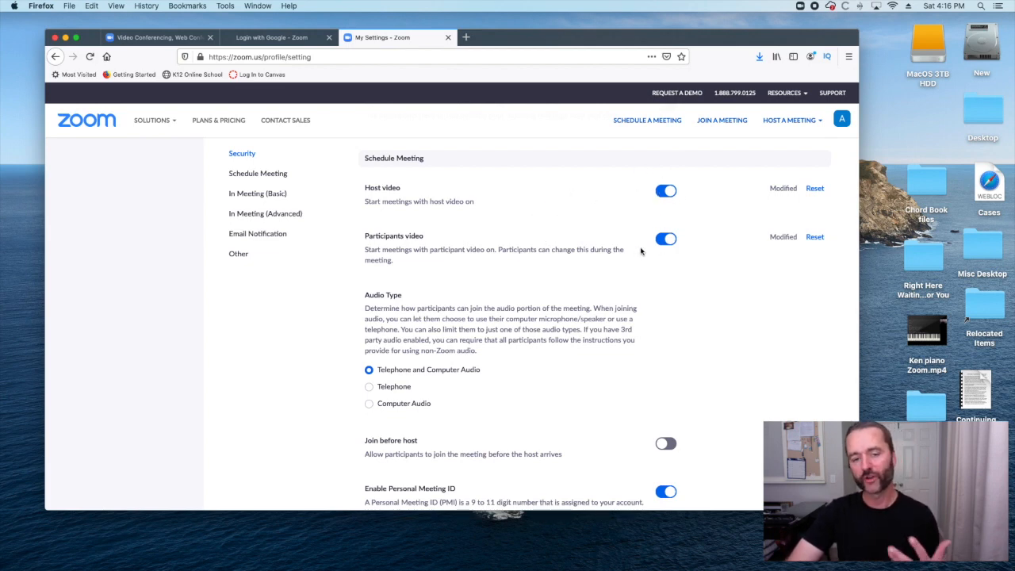
{"action": "scroll", "coordinate": [612, 256], "scroll_direction": "down", "scroll_amount": 3}
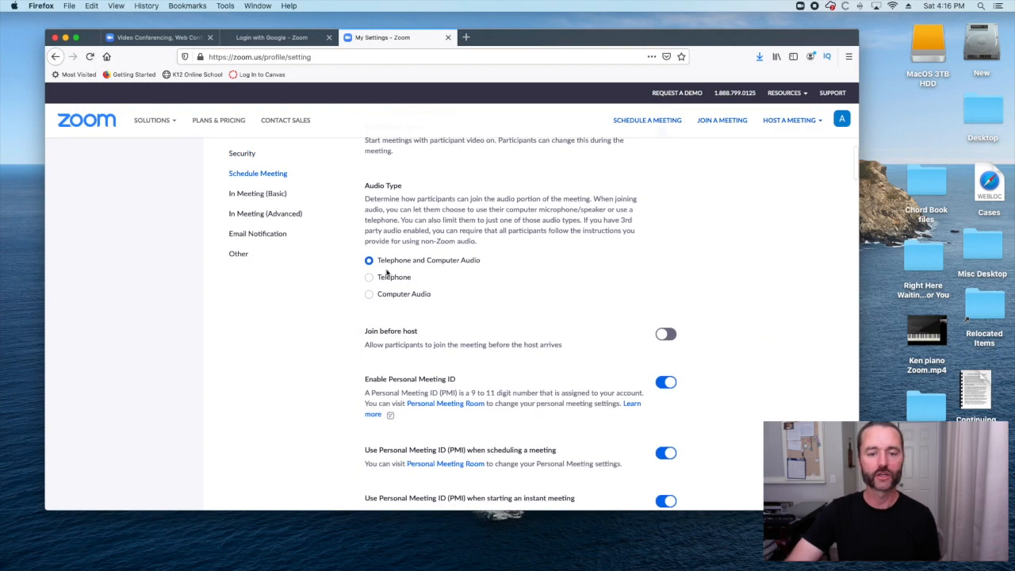
{"action": "scroll", "coordinate": [504, 282], "scroll_direction": "up", "scroll_amount": 1}
{"action": "scroll", "coordinate": [504, 281], "scroll_direction": "up", "scroll_amount": 2}
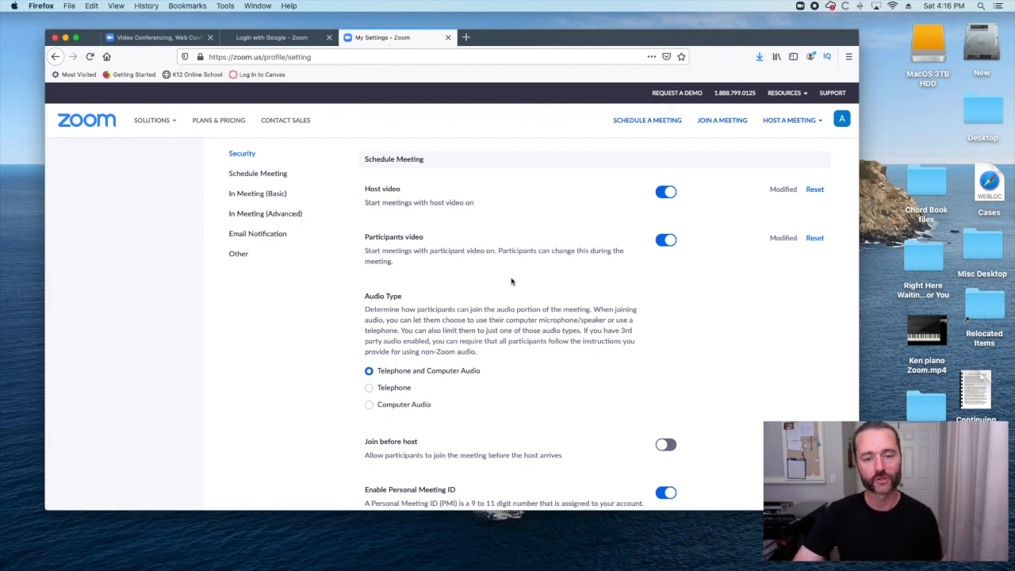
Step: Examine the remaining Schedule Meeting settings, including audio type, Personal Meeting ID use, mute upon entry and upcoming meeting reminder
{"action": "scroll", "coordinate": [508, 281], "scroll_direction": "down", "scroll_amount": 1}
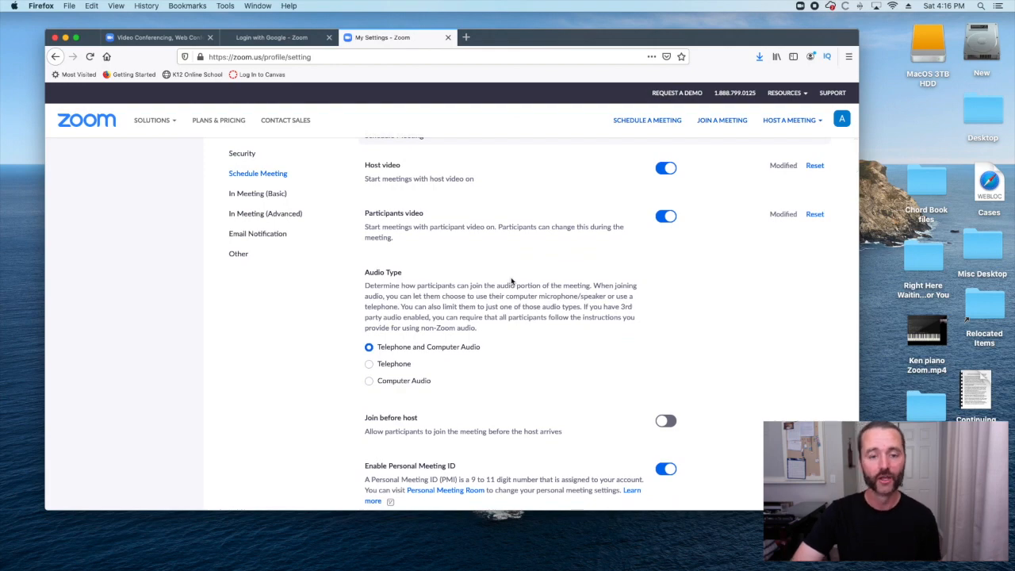
{"action": "scroll", "coordinate": [512, 282], "scroll_direction": "down", "scroll_amount": 3}
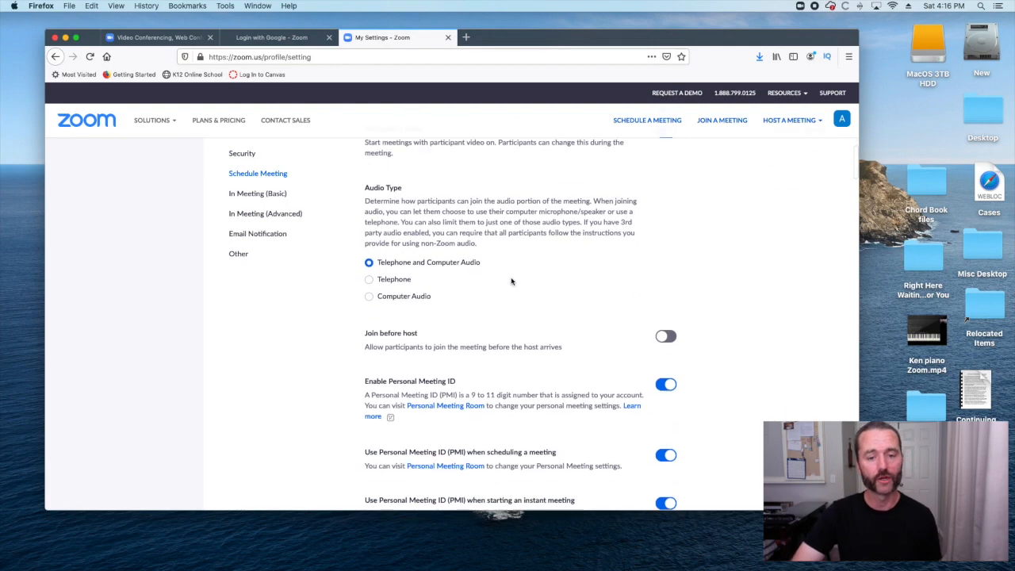
{"action": "scroll", "coordinate": [524, 284], "scroll_direction": "down", "scroll_amount": 5}
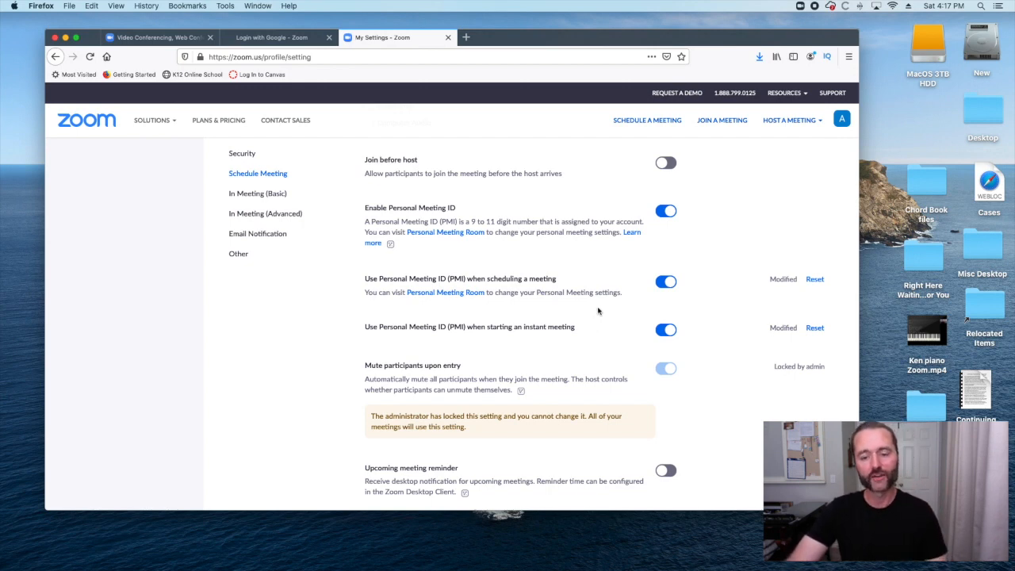
{"action": "scroll", "coordinate": [598, 310], "scroll_direction": "down", "scroll_amount": 3}
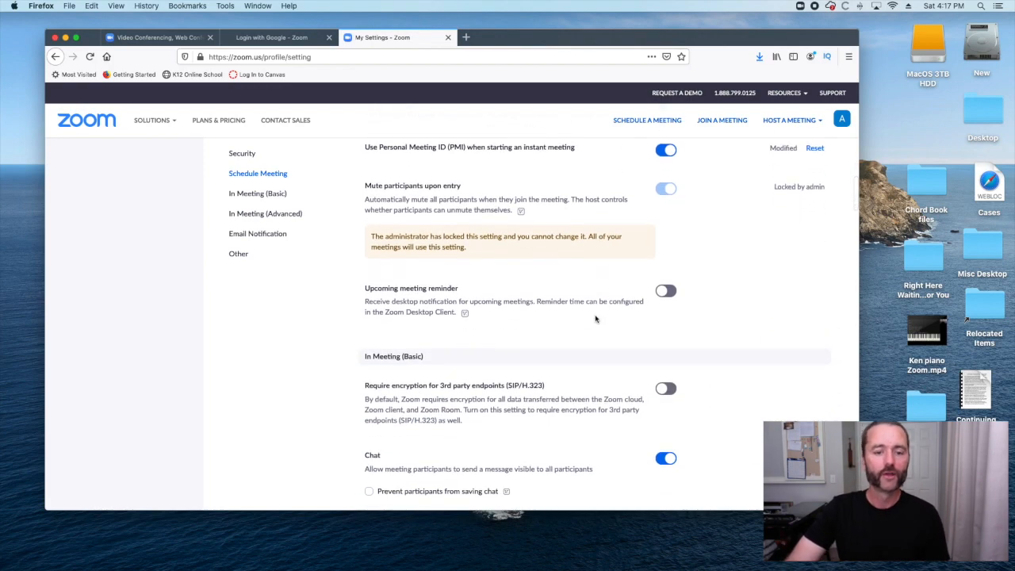
{"action": "scroll", "coordinate": [597, 317], "scroll_direction": "down", "scroll_amount": 4}
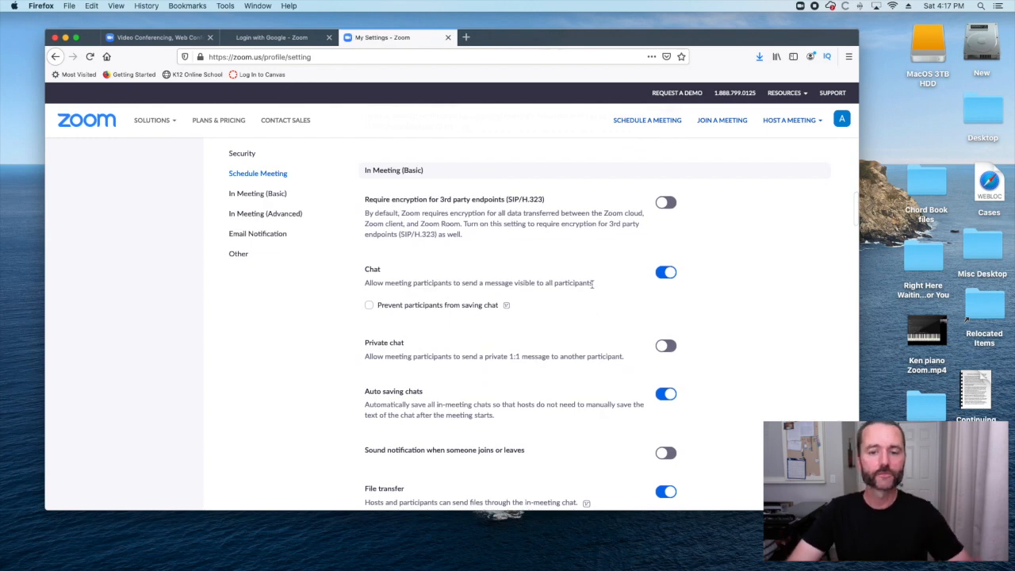
Step: Review the In Meeting (Basic) settings for chat, private chat, auto saving chats, sound notification, file transfer and feedback
{"action": "scroll", "coordinate": [594, 290], "scroll_direction": "down", "scroll_amount": 2}
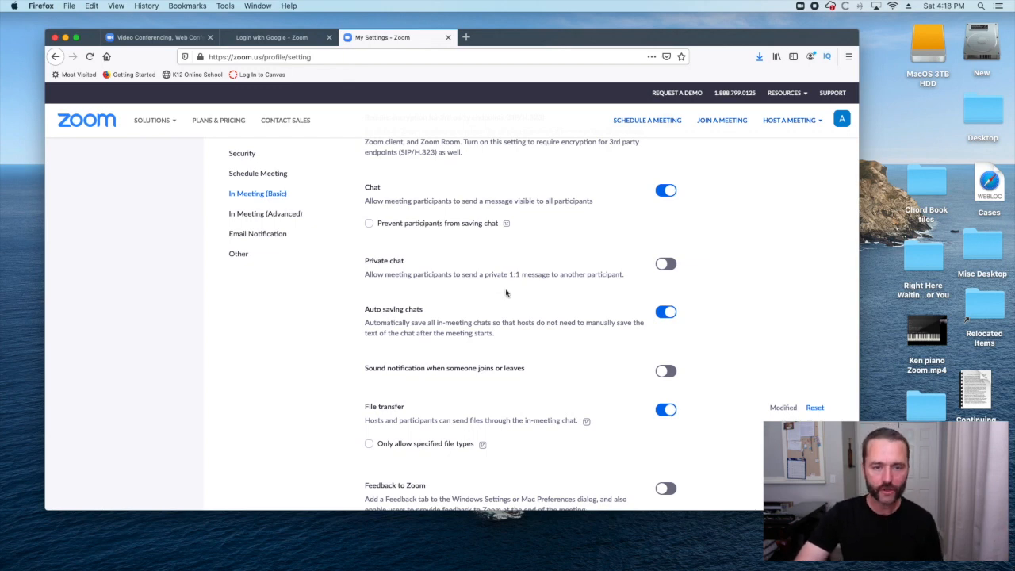
{"action": "scroll", "coordinate": [506, 291], "scroll_direction": "down", "scroll_amount": 1}
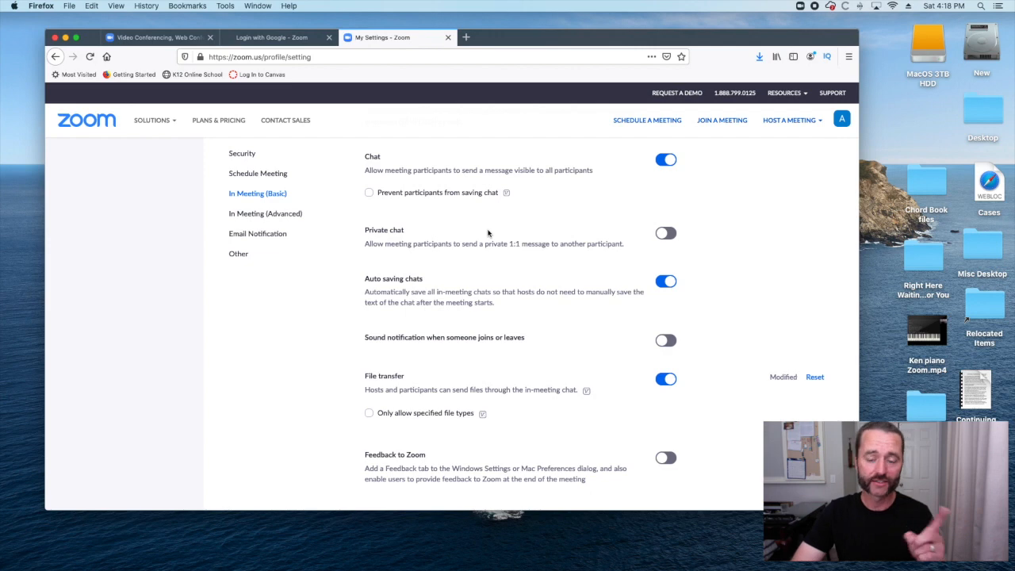
{"action": "scroll", "coordinate": [488, 232], "scroll_direction": "down", "scroll_amount": 1}
{"action": "scroll", "coordinate": [555, 266], "scroll_direction": "down", "scroll_amount": 1}
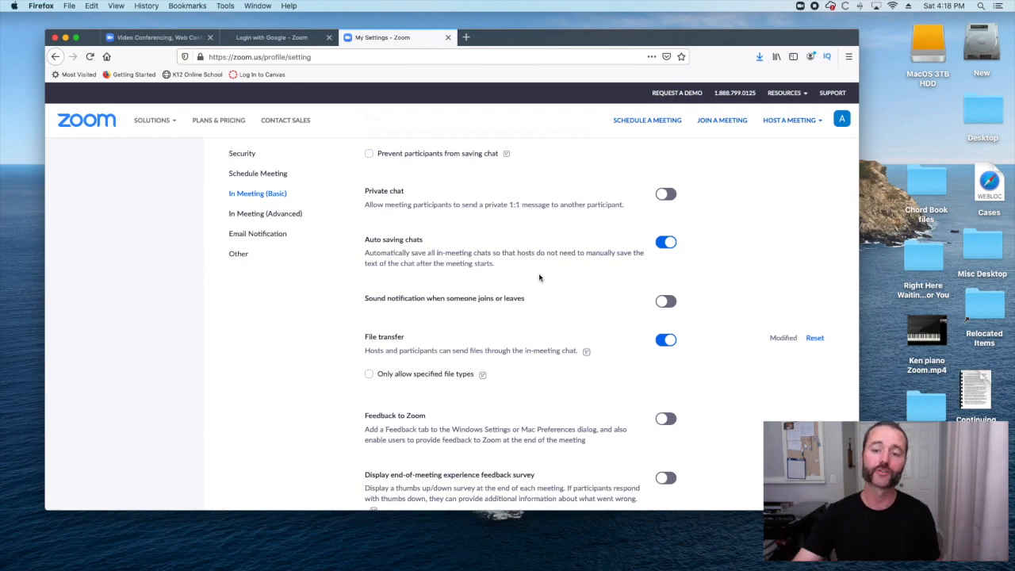
{"action": "scroll", "coordinate": [541, 277], "scroll_direction": "down", "scroll_amount": 3}
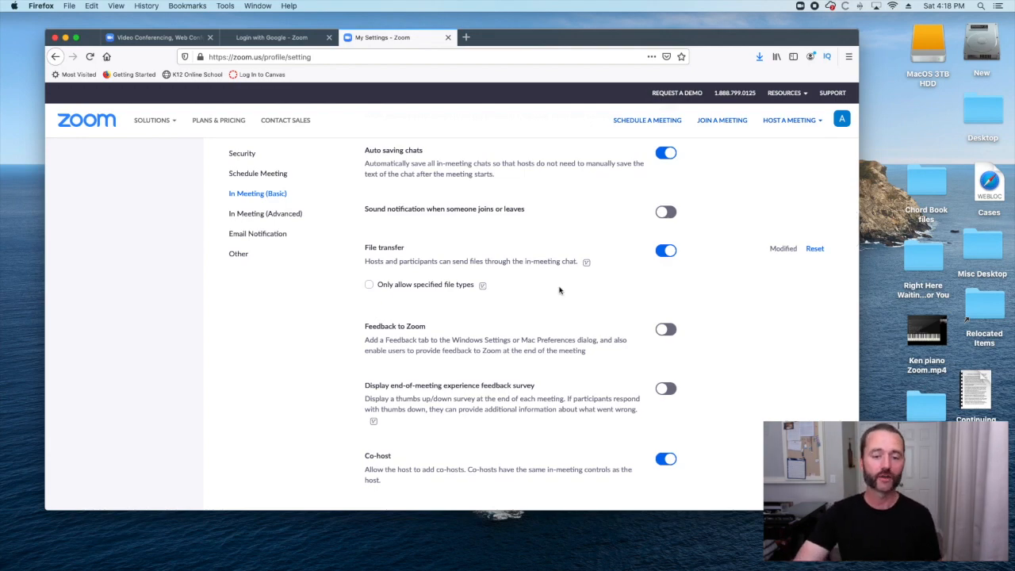
{"action": "scroll", "coordinate": [559, 290], "scroll_direction": "down", "scroll_amount": 2}
{"action": "scroll", "coordinate": [559, 291], "scroll_direction": "down", "scroll_amount": 5}
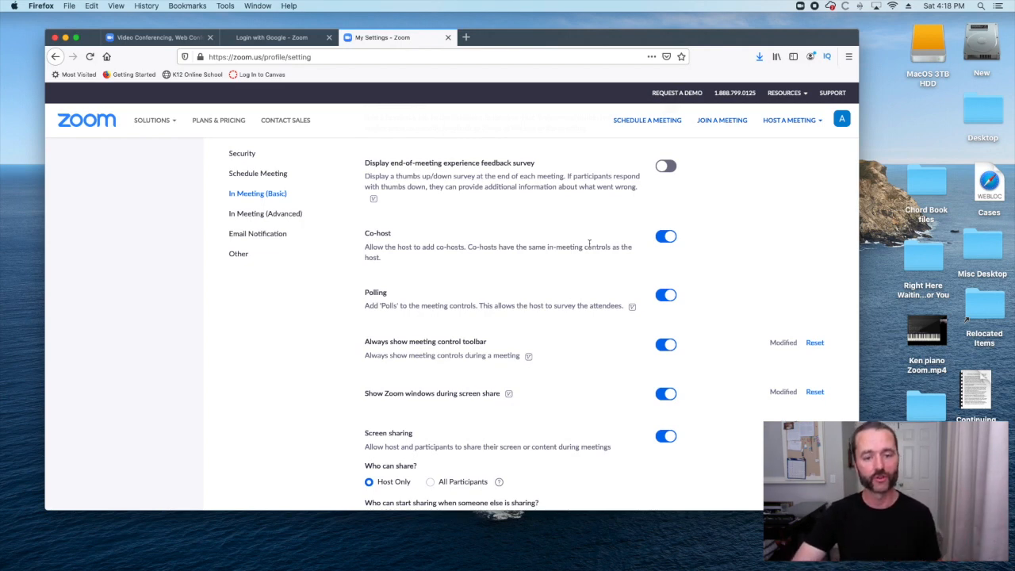
Step: Turn off the Polling setting under In Meeting (Basic)
{"action": "scroll", "coordinate": [590, 244], "scroll_direction": "down", "scroll_amount": 1}
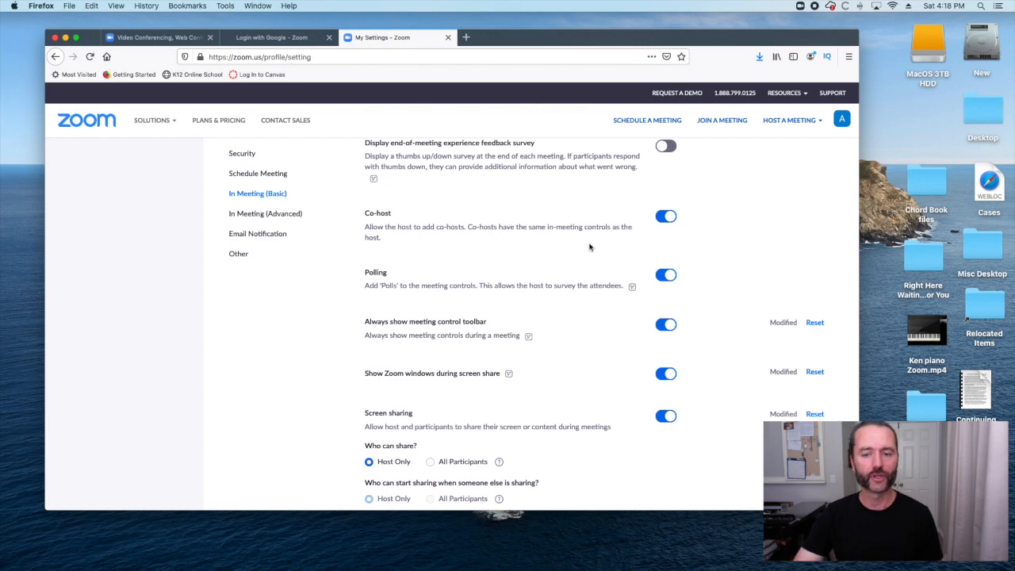
{"action": "scroll", "coordinate": [589, 246], "scroll_direction": "down", "scroll_amount": 1}
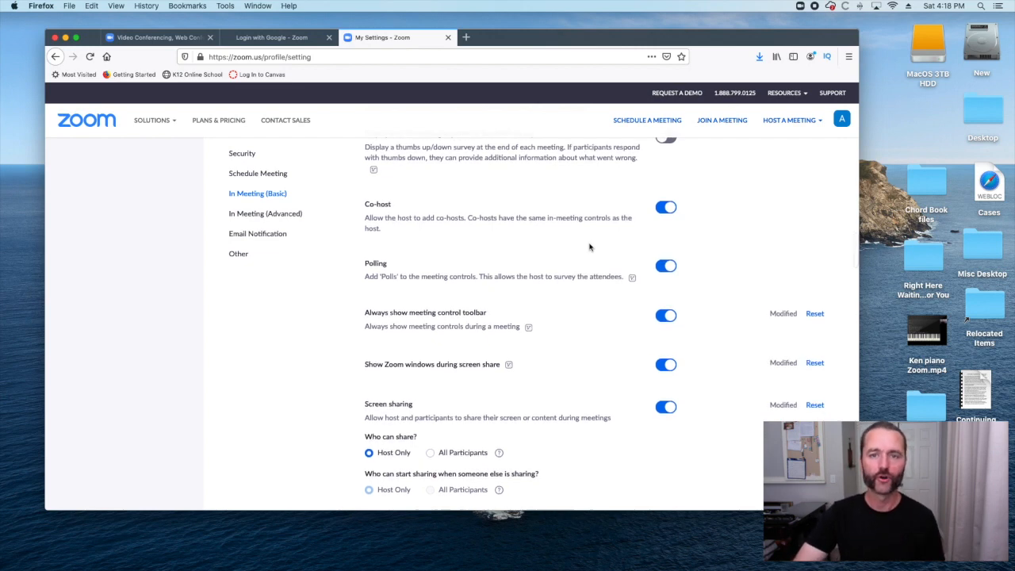
{"action": "scroll", "coordinate": [590, 247], "scroll_direction": "down", "scroll_amount": 2}
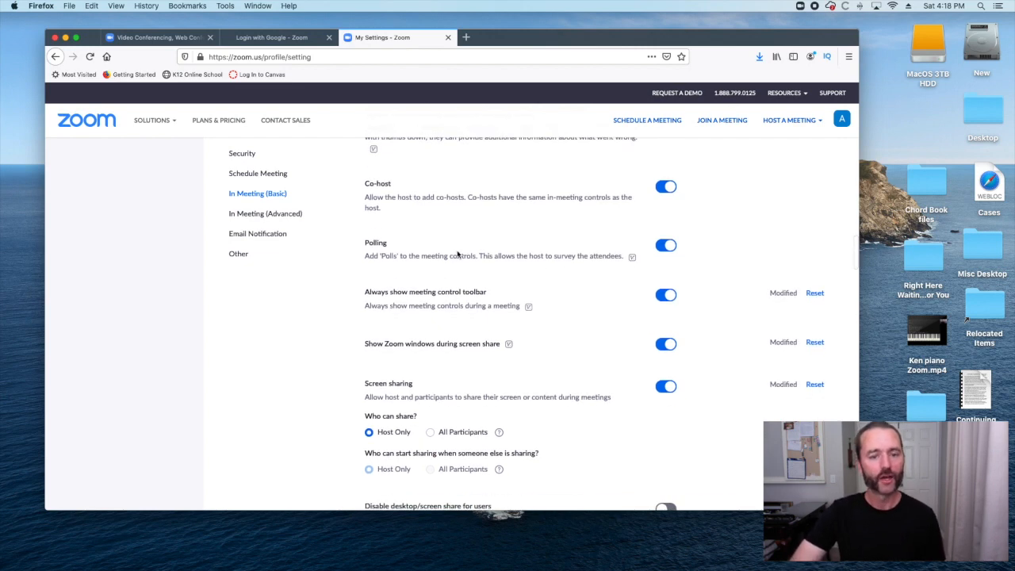
{"action": "scroll", "coordinate": [545, 287], "scroll_direction": "down", "scroll_amount": 1}
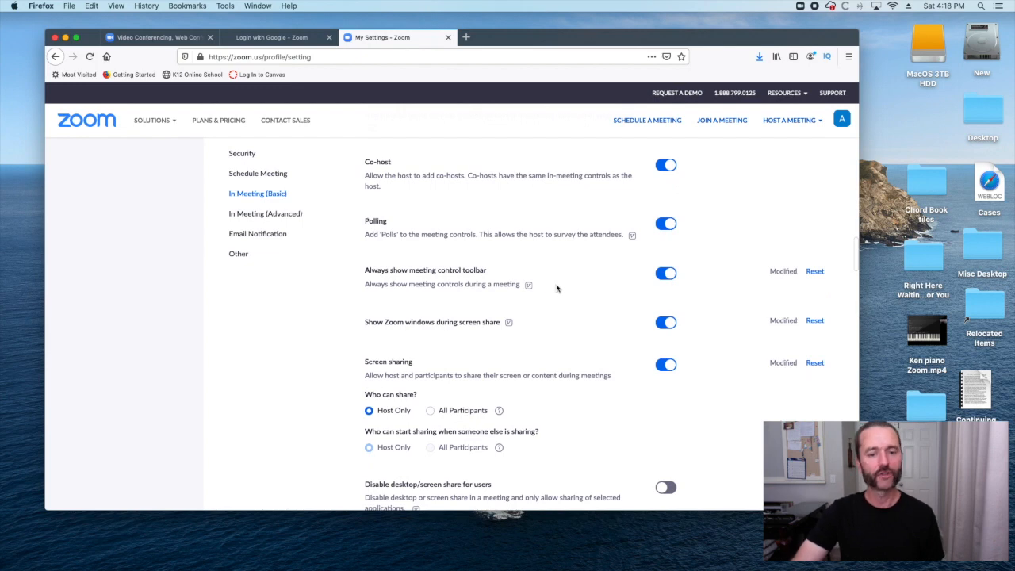
{"action": "left_click", "coordinate": [666, 224]}
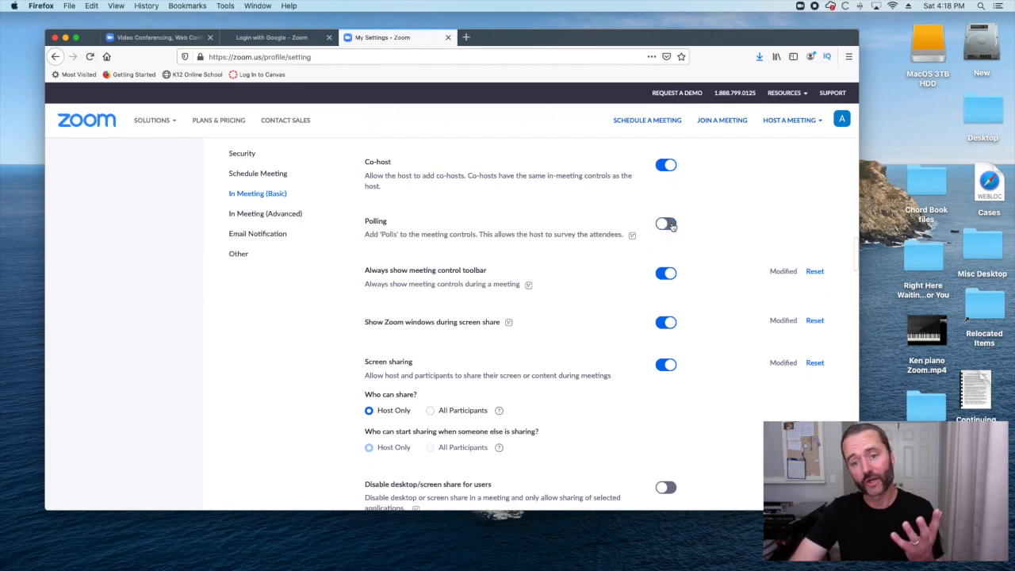
Step: Try All Participants for who can share under Screen sharing, and return the choice to Host Only
{"action": "scroll", "coordinate": [554, 271], "scroll_direction": "down", "scroll_amount": 3}
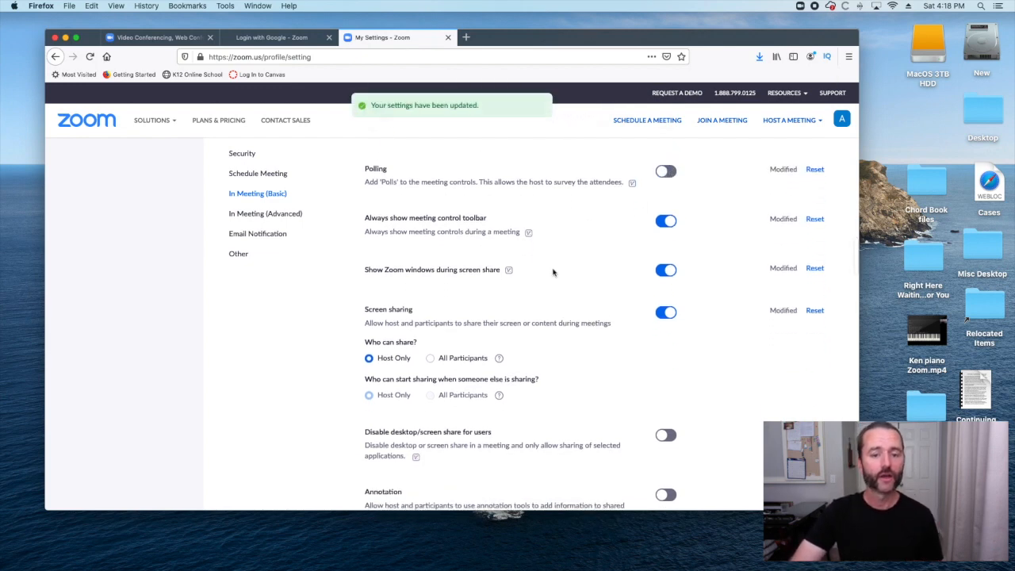
{"action": "scroll", "coordinate": [636, 236], "scroll_direction": "down", "scroll_amount": 3}
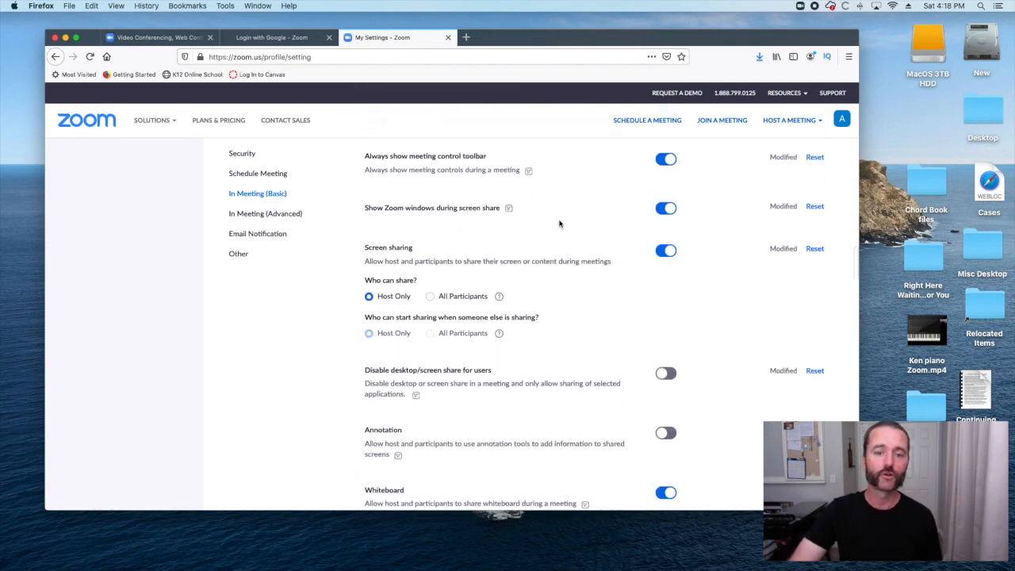
{"action": "scroll", "coordinate": [595, 232], "scroll_direction": "down", "scroll_amount": 2}
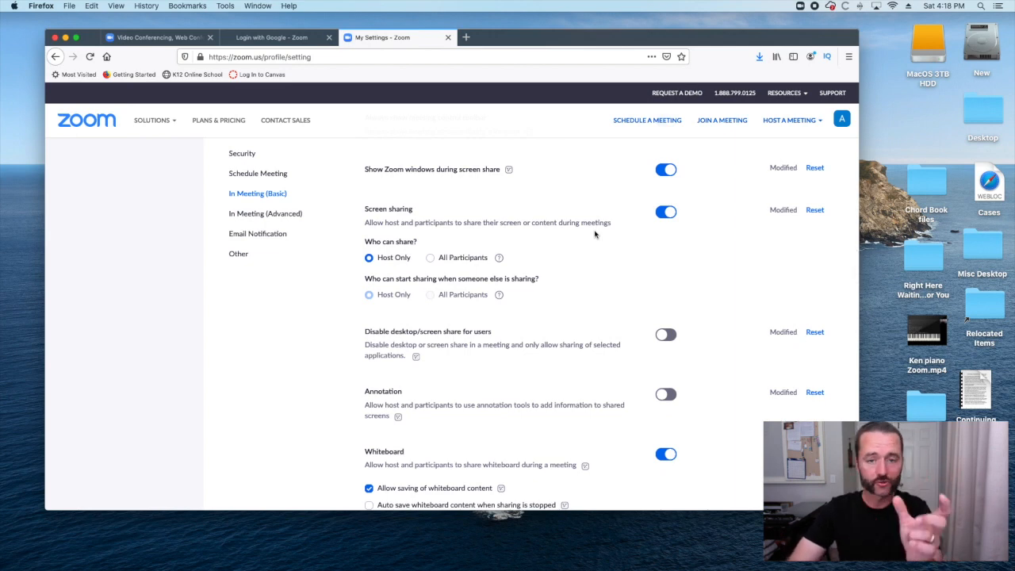
{"action": "scroll", "coordinate": [596, 234], "scroll_direction": "down", "scroll_amount": 1}
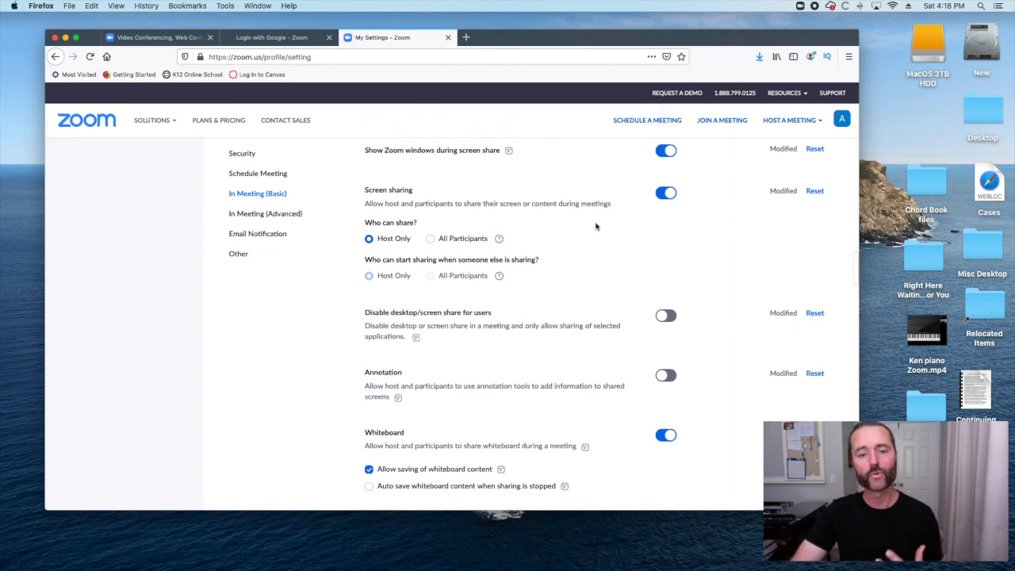
{"action": "left_click", "coordinate": [430, 239]}
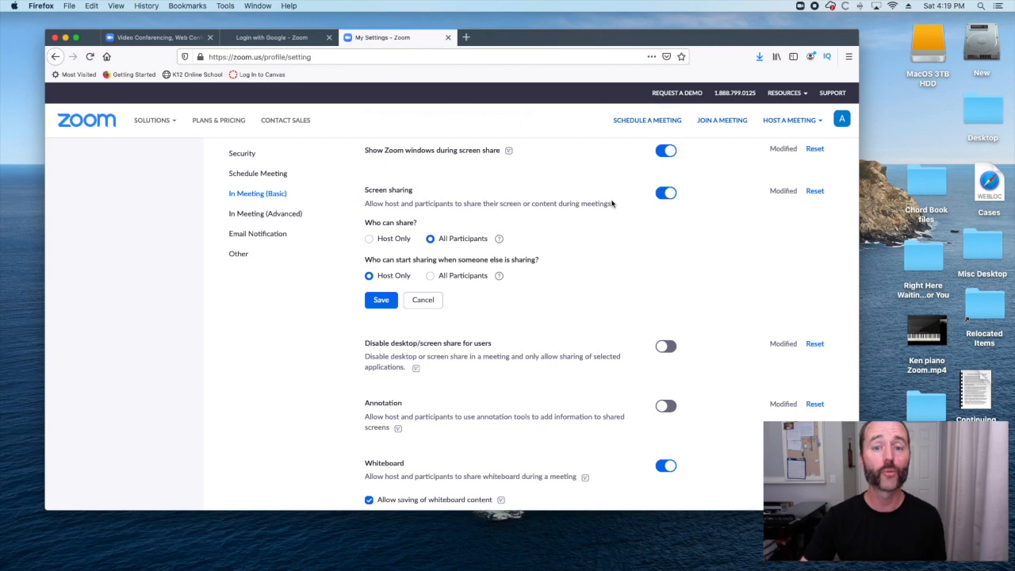
{"action": "left_click", "coordinate": [373, 239]}
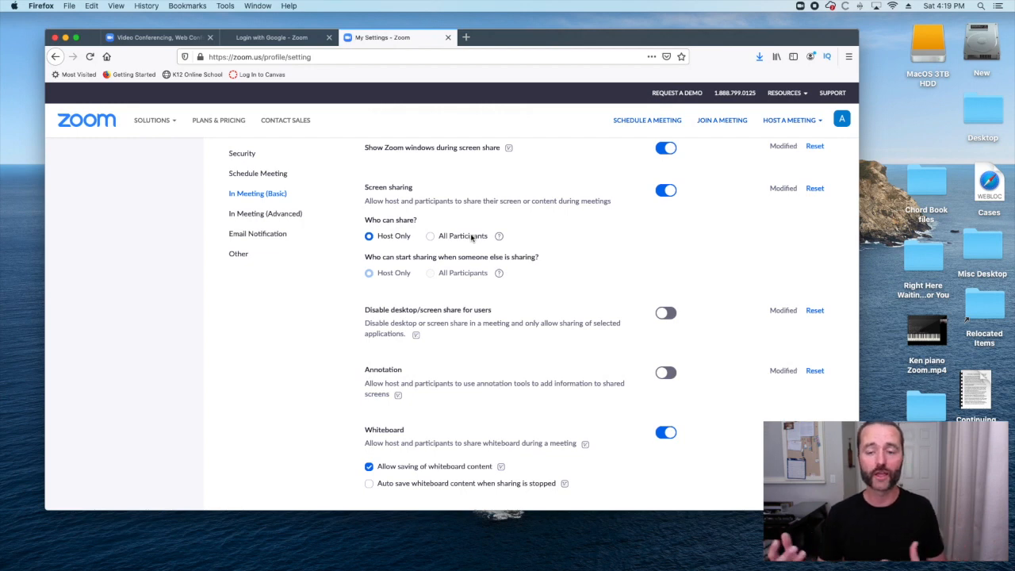
{"action": "left_click", "coordinate": [431, 238]}
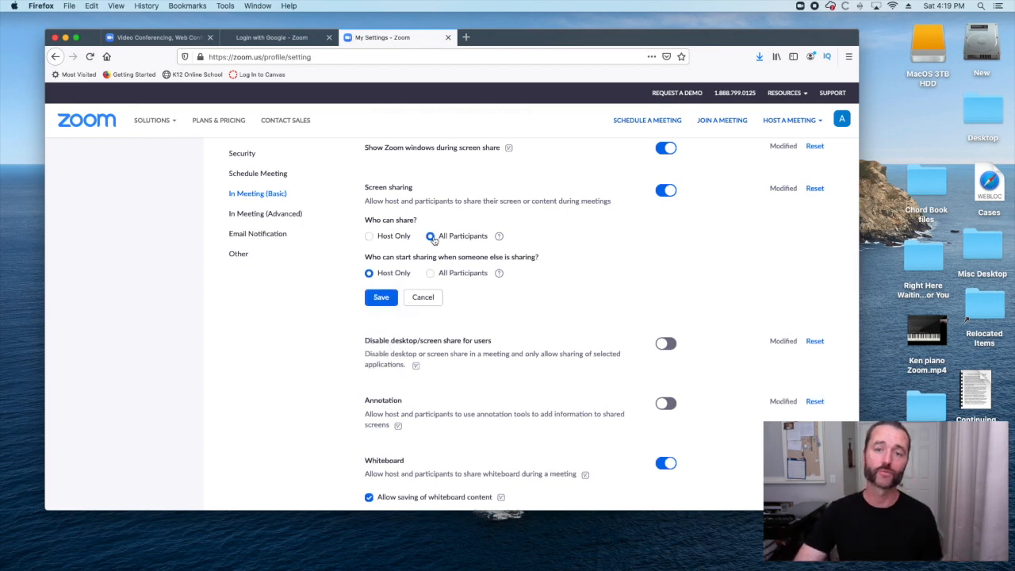
{"action": "left_click", "coordinate": [369, 236]}
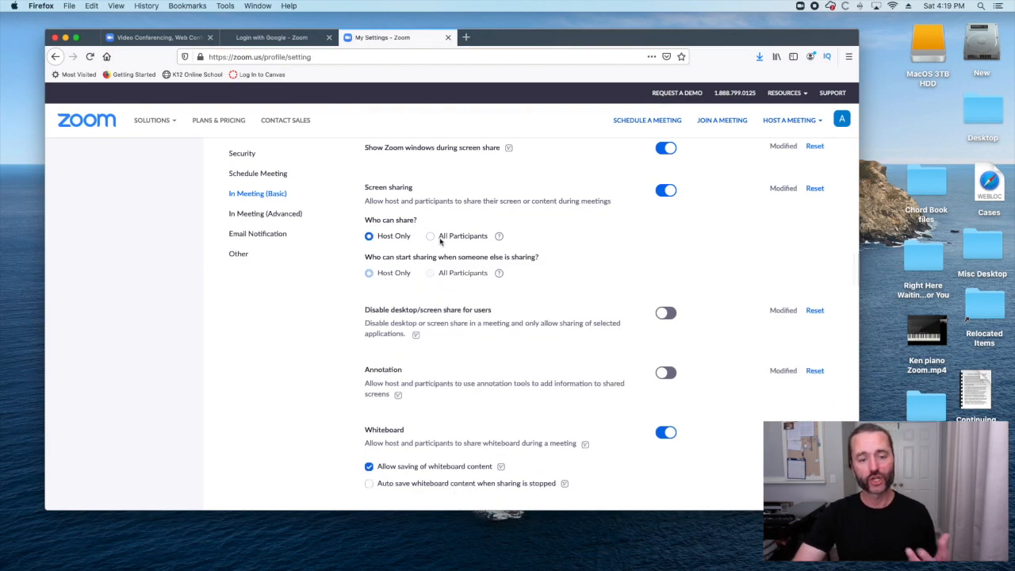
Step: Try enabling Annotation to view its saving and sharing-user options, and turn it back off
{"action": "scroll", "coordinate": [608, 254], "scroll_direction": "down", "scroll_amount": 2}
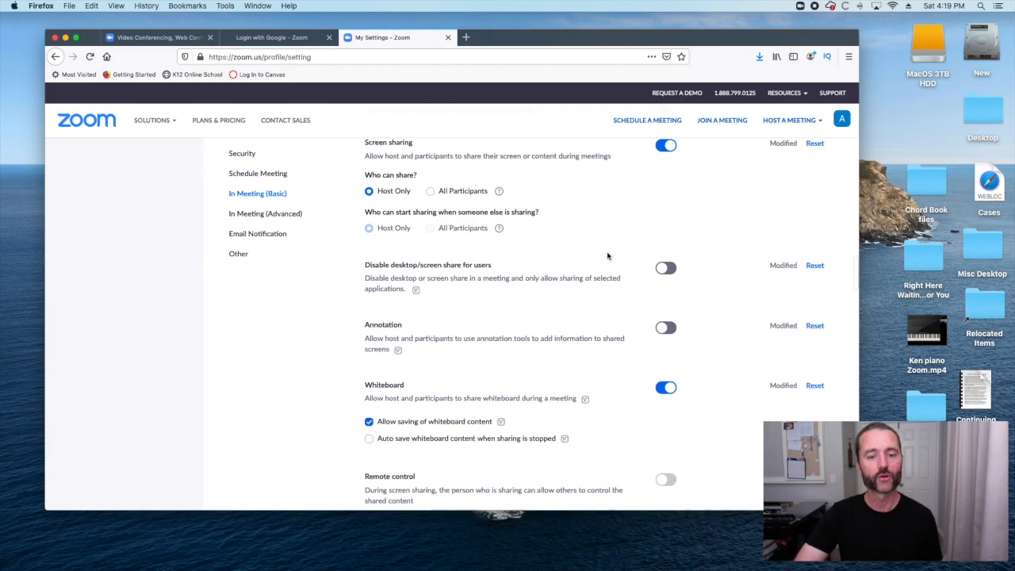
{"action": "scroll", "coordinate": [555, 266], "scroll_direction": "down", "scroll_amount": 1}
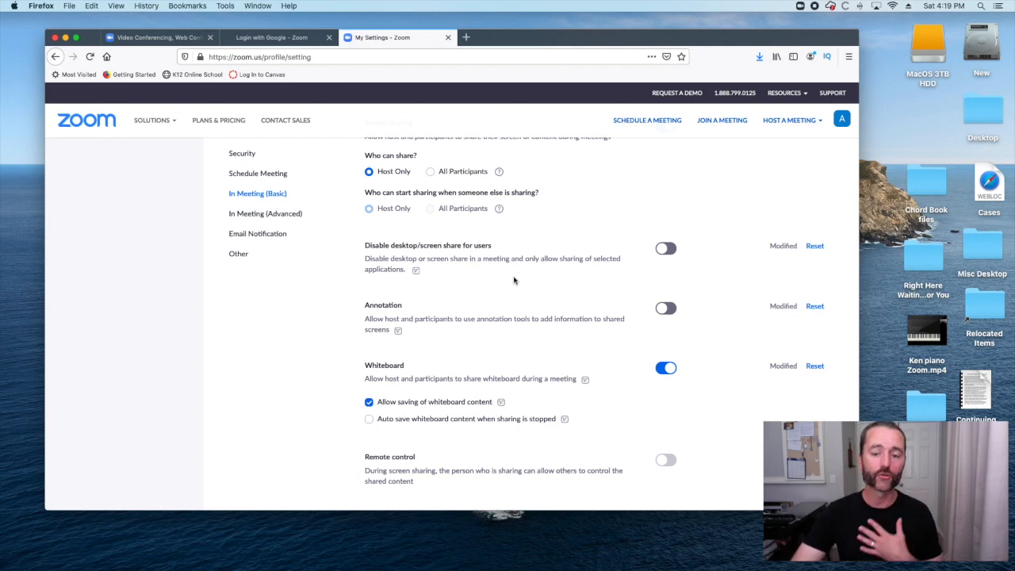
{"action": "scroll", "coordinate": [514, 281], "scroll_direction": "down", "scroll_amount": 2}
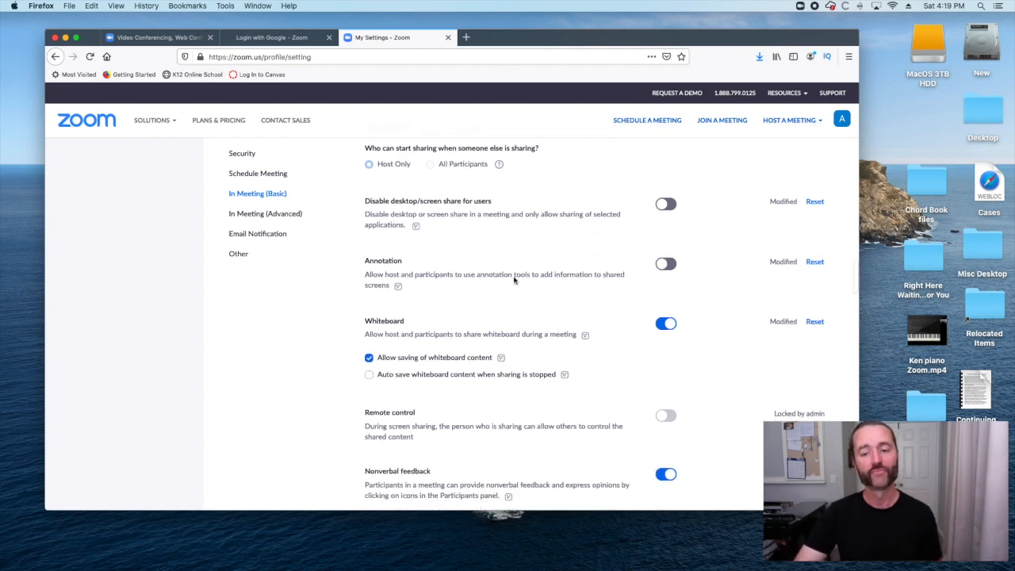
{"action": "left_click", "coordinate": [665, 263]}
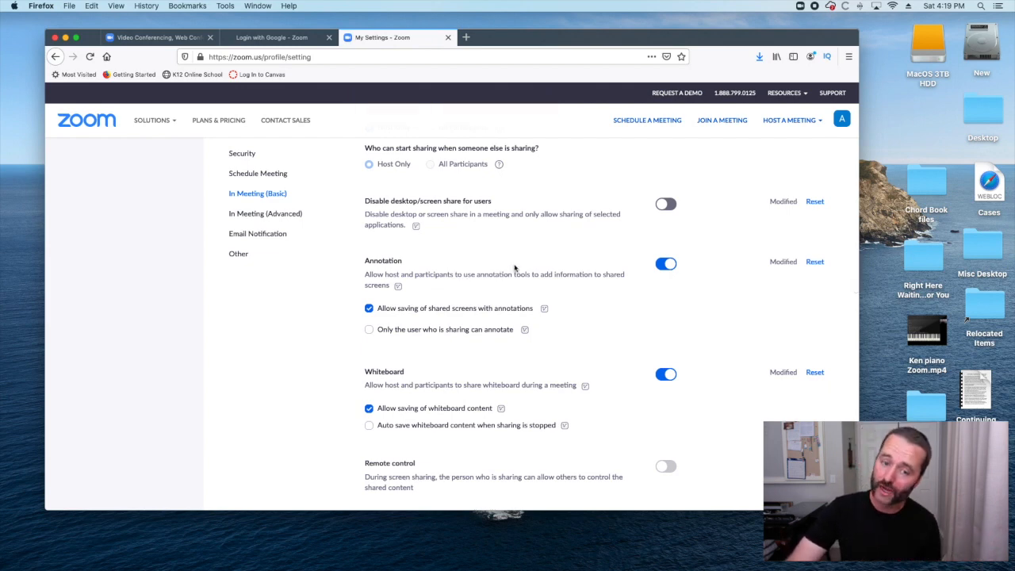
{"action": "scroll", "coordinate": [670, 265], "scroll_direction": "down", "scroll_amount": 1}
{"action": "left_click", "coordinate": [670, 265]}
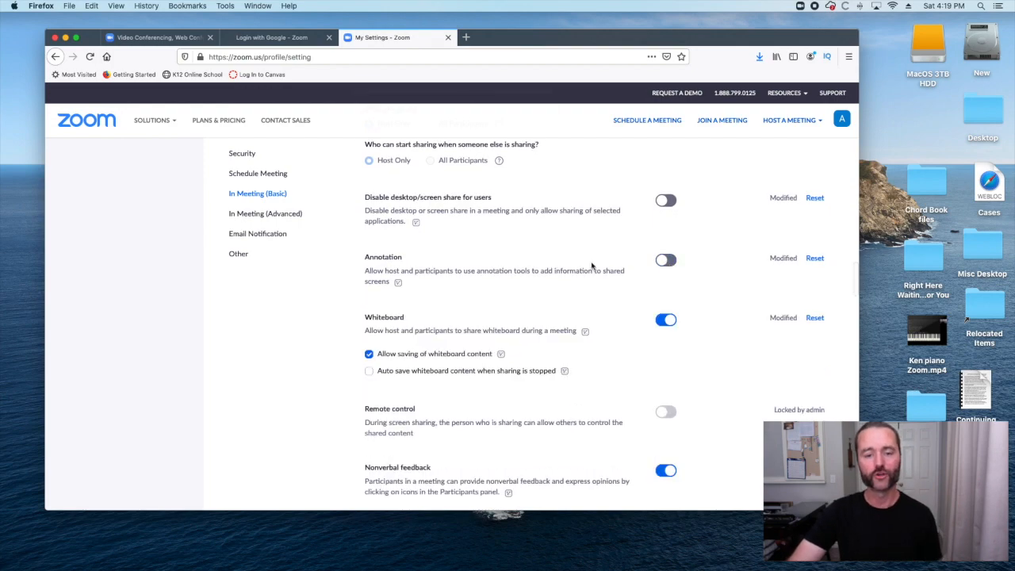
Step: Examine the whiteboard, remote control, nonverbal feedback, meeting reactions, rejoining, renaming and profile picture settings
{"action": "scroll", "coordinate": [571, 282], "scroll_direction": "down", "scroll_amount": 3}
{"action": "scroll", "coordinate": [583, 284], "scroll_direction": "down", "scroll_amount": 1}
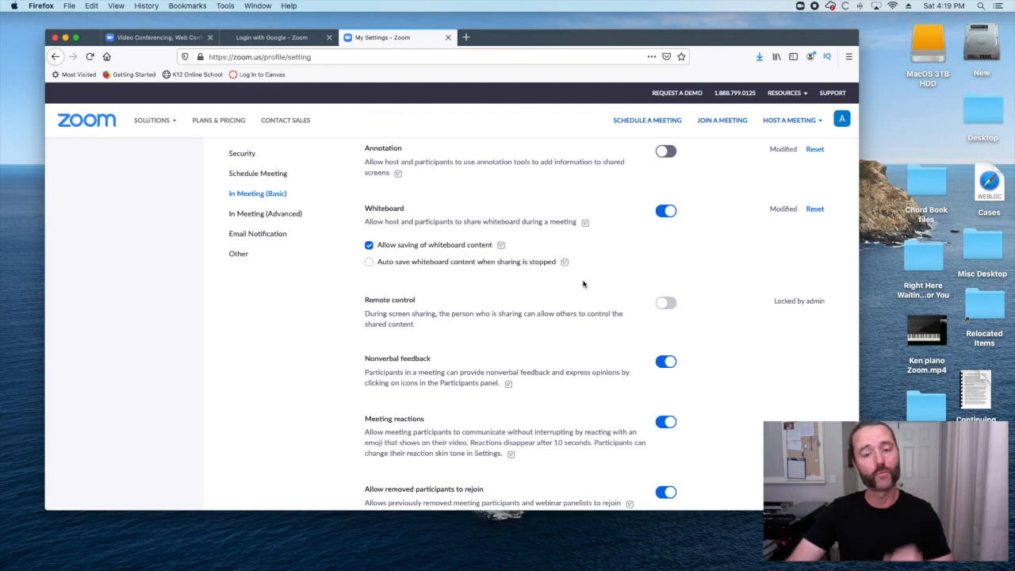
{"action": "scroll", "coordinate": [591, 276], "scroll_direction": "down", "scroll_amount": 5}
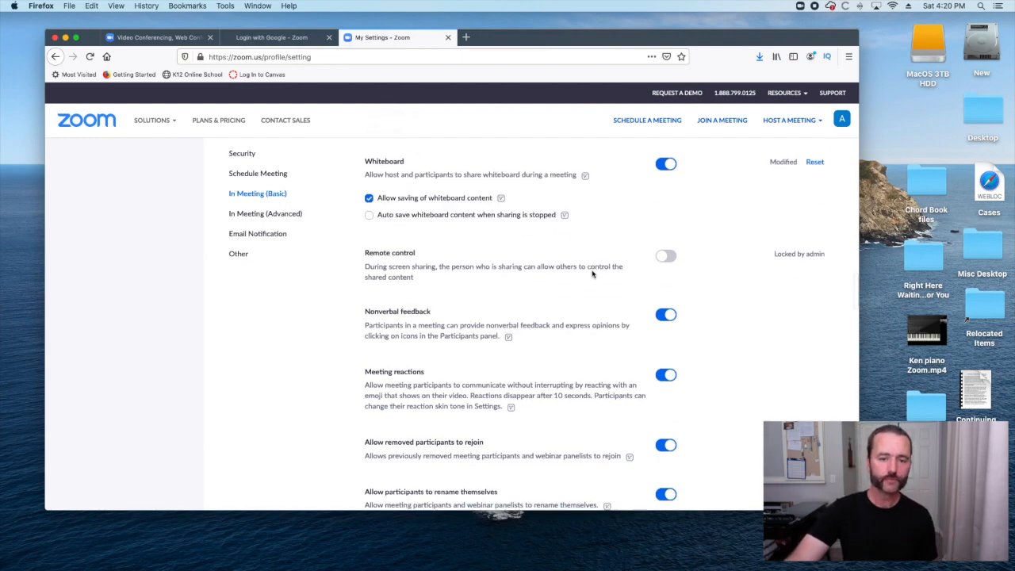
{"action": "scroll", "coordinate": [441, 270], "scroll_direction": "down", "scroll_amount": 4}
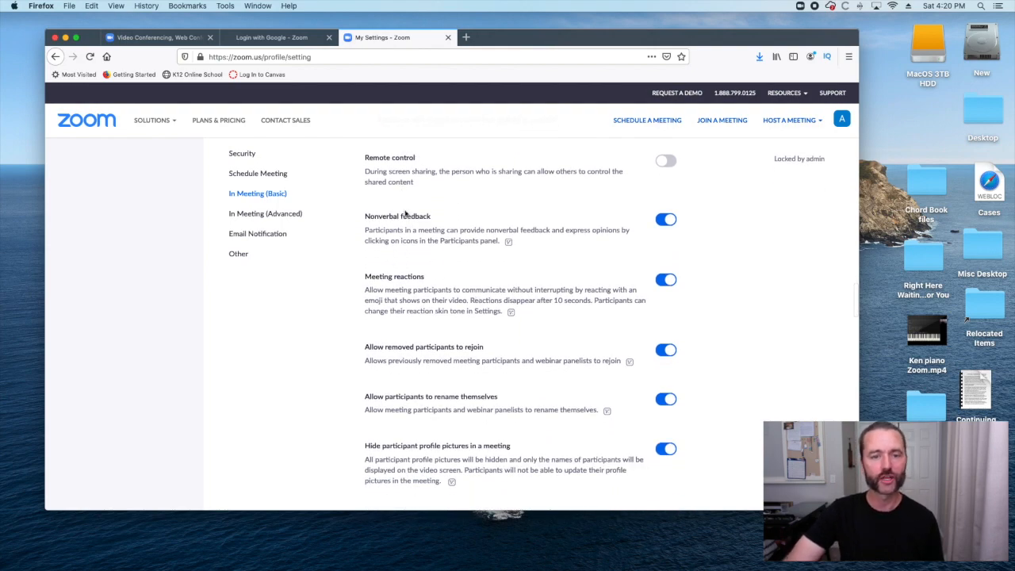
{"action": "scroll", "coordinate": [456, 252], "scroll_direction": "down", "scroll_amount": 3}
{"action": "scroll", "coordinate": [476, 261], "scroll_direction": "down", "scroll_amount": 4}
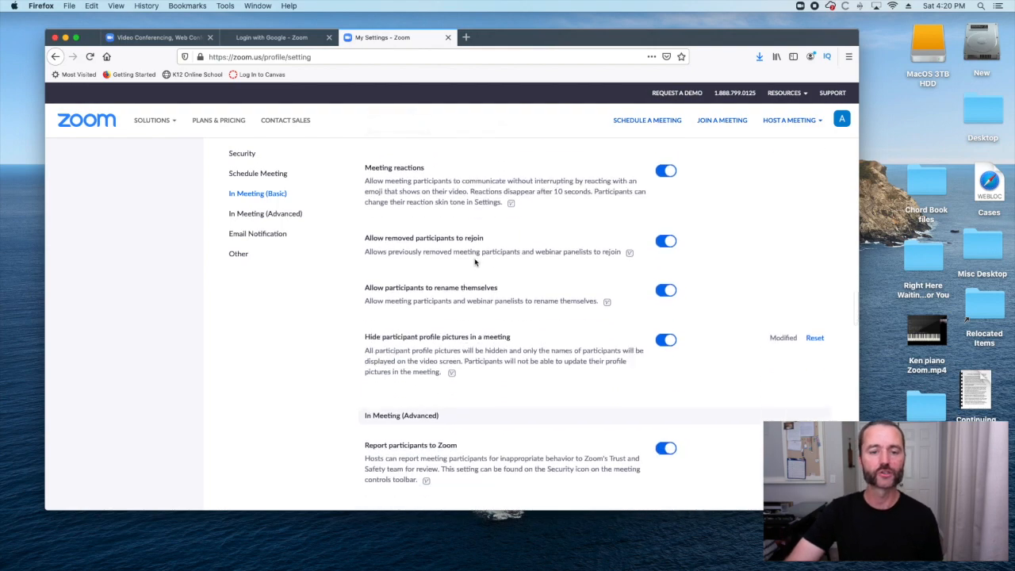
{"action": "scroll", "coordinate": [525, 267], "scroll_direction": "down", "scroll_amount": 1}
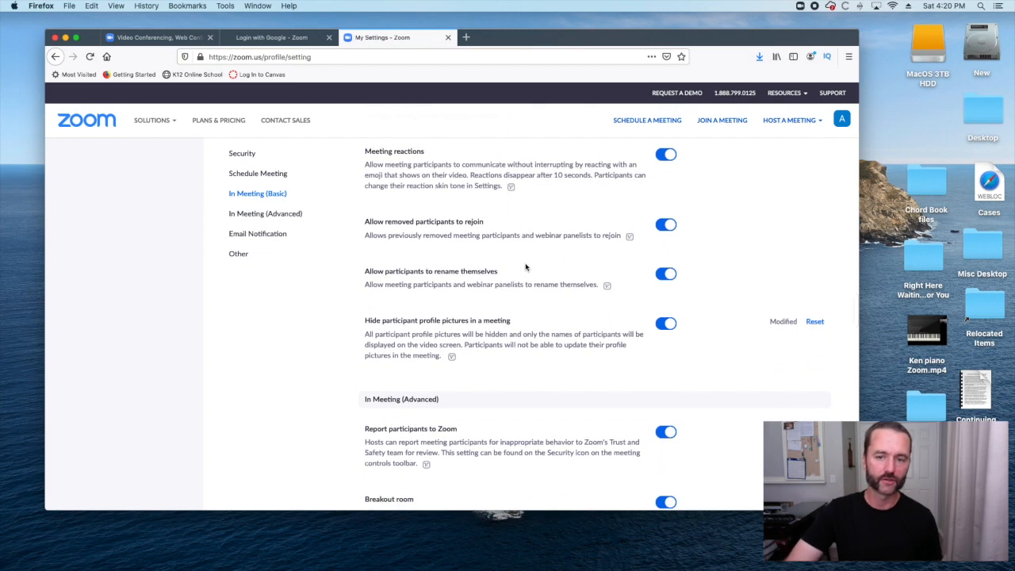
{"action": "scroll", "coordinate": [525, 267], "scroll_direction": "down", "scroll_amount": 1}
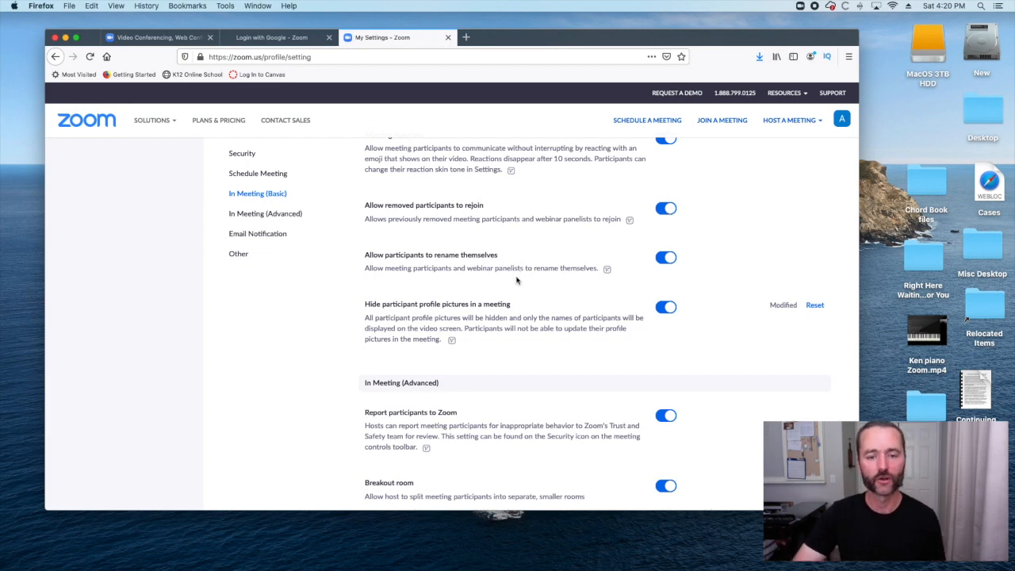
{"action": "scroll", "coordinate": [502, 260], "scroll_direction": "down", "scroll_amount": 1}
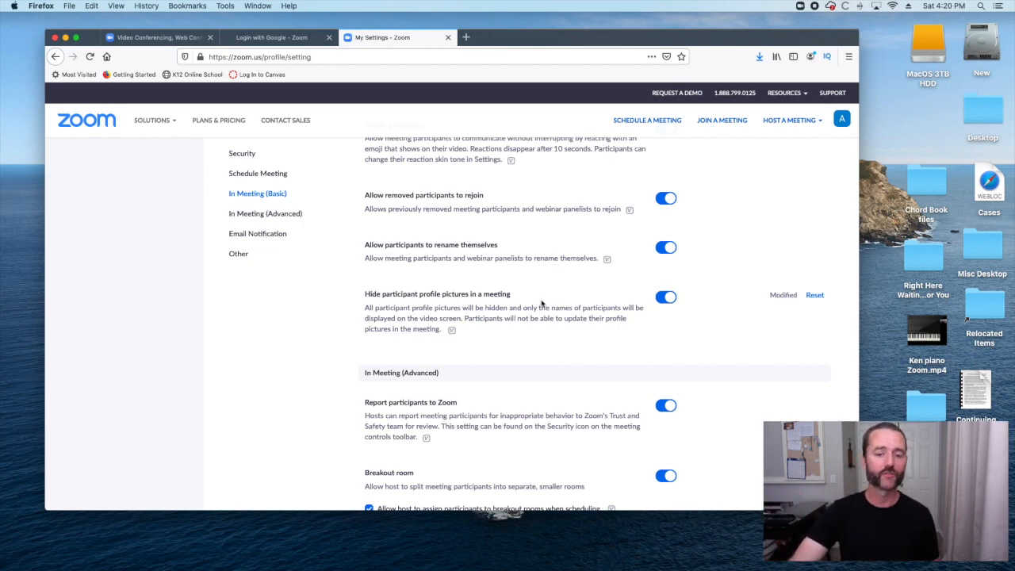
Step: Try turning off Hide participant profile pictures in a meeting, and turn the setting back on
{"action": "scroll", "coordinate": [540, 302], "scroll_direction": "down", "scroll_amount": 1}
{"action": "scroll", "coordinate": [541, 302], "scroll_direction": "down", "scroll_amount": 1}
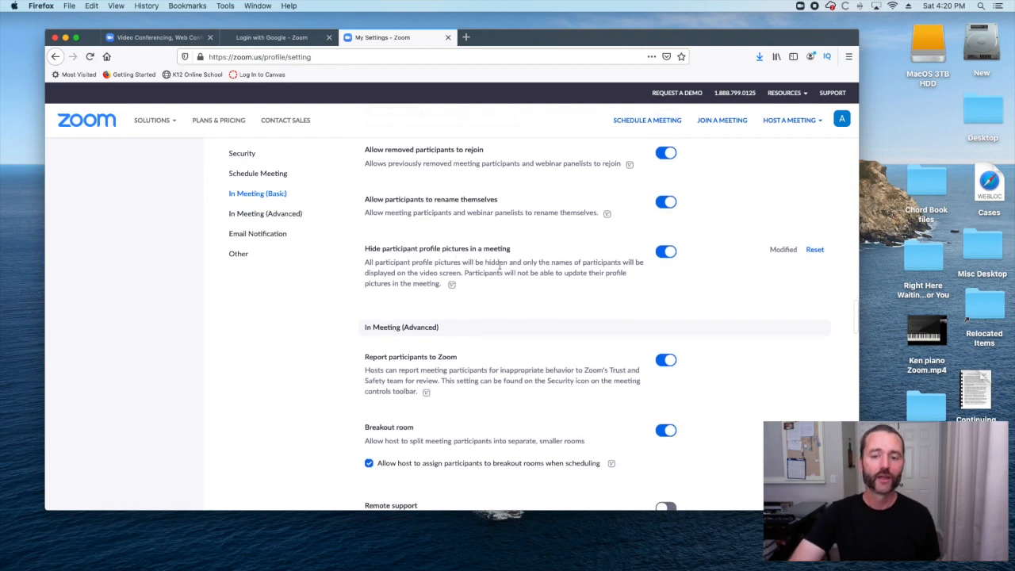
{"action": "left_click", "coordinate": [666, 251]}
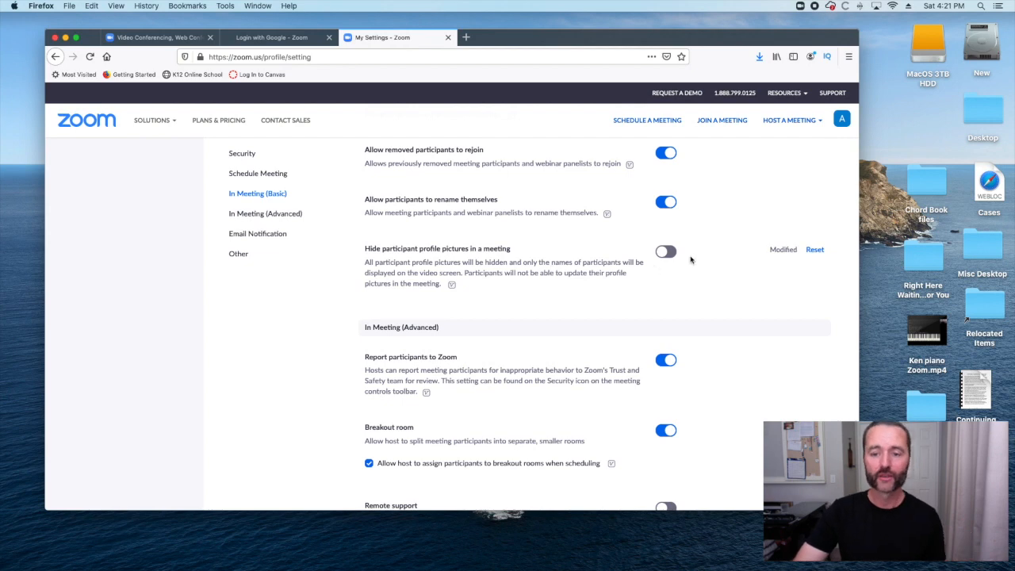
{"action": "left_click", "coordinate": [666, 253]}
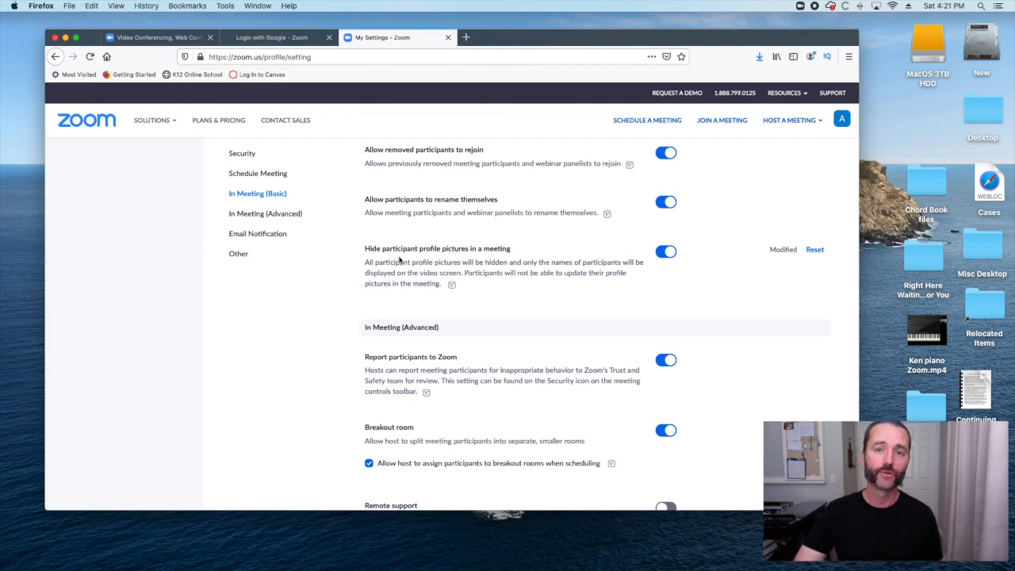
Step: Examine the In Meeting (Advanced) settings, from reporting participants and breakout rooms through captions, virtual backgrounds, audio options and live streaming
{"action": "scroll", "coordinate": [532, 280], "scroll_direction": "down", "scroll_amount": 5}
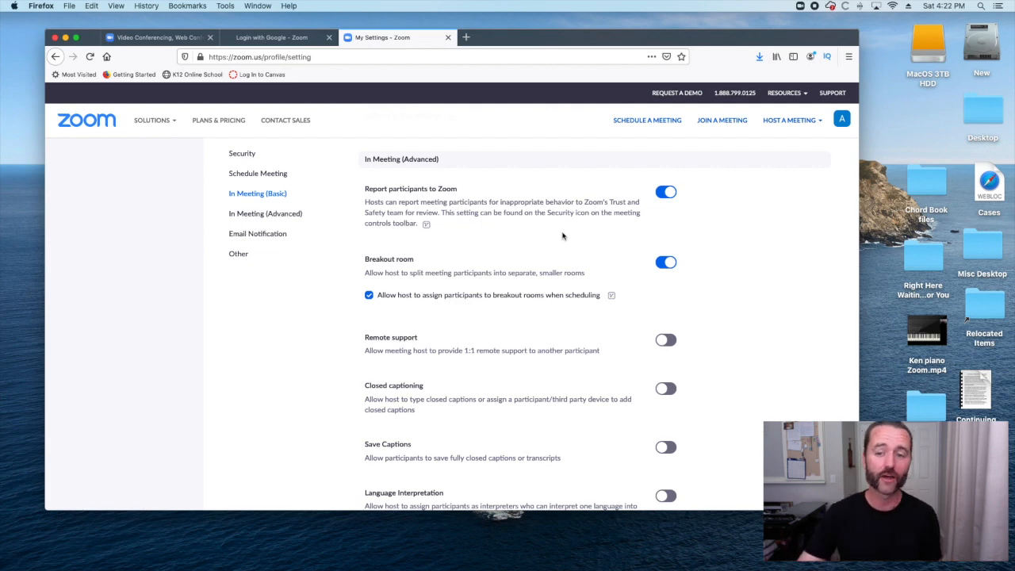
{"action": "scroll", "coordinate": [563, 235], "scroll_direction": "down", "scroll_amount": 1}
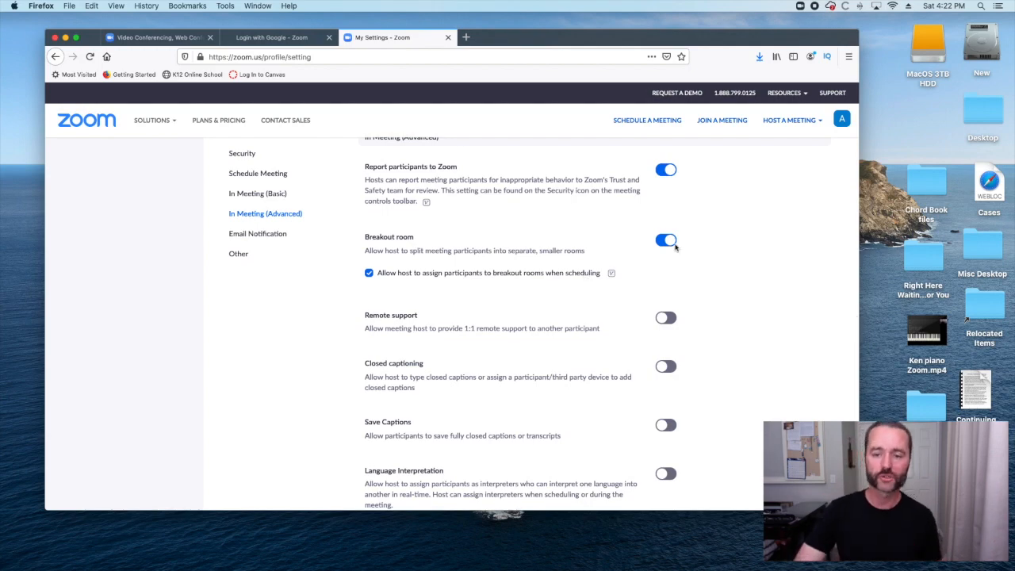
{"action": "scroll", "coordinate": [449, 292], "scroll_direction": "down", "scroll_amount": 4}
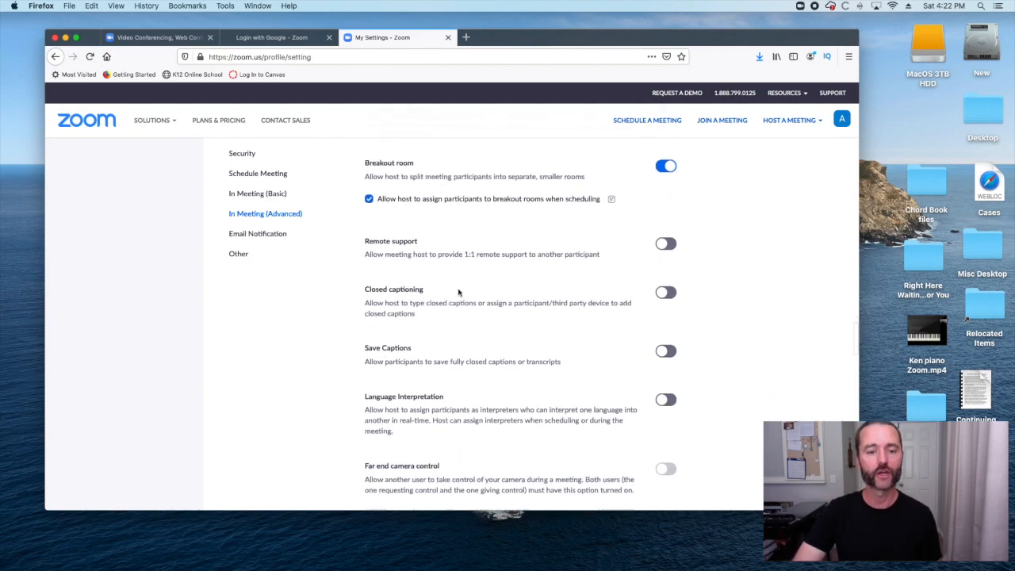
{"action": "scroll", "coordinate": [619, 245], "scroll_direction": "down", "scroll_amount": 2}
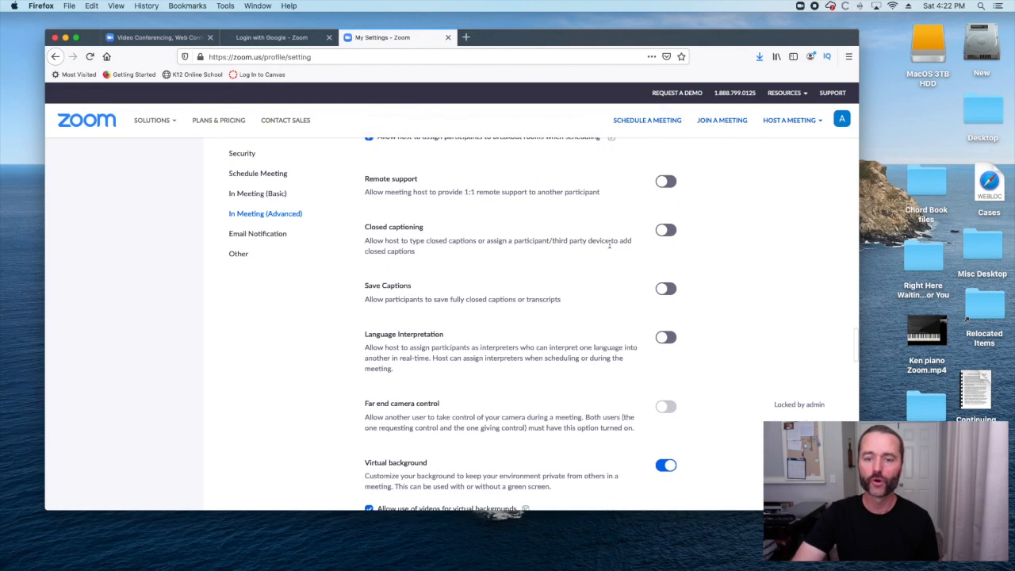
{"action": "scroll", "coordinate": [546, 277], "scroll_direction": "down", "scroll_amount": 5}
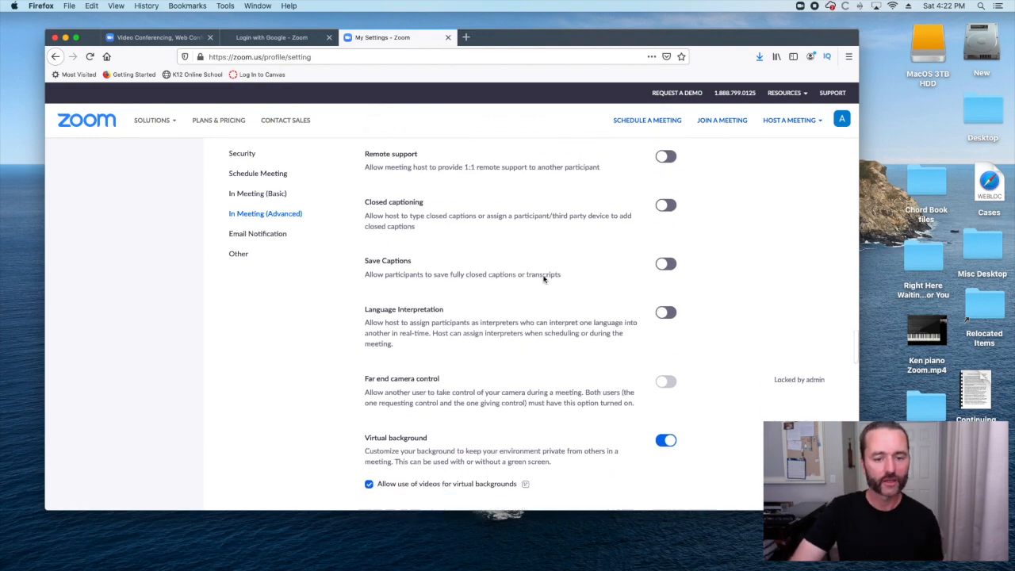
{"action": "scroll", "coordinate": [541, 279], "scroll_direction": "down", "scroll_amount": 4}
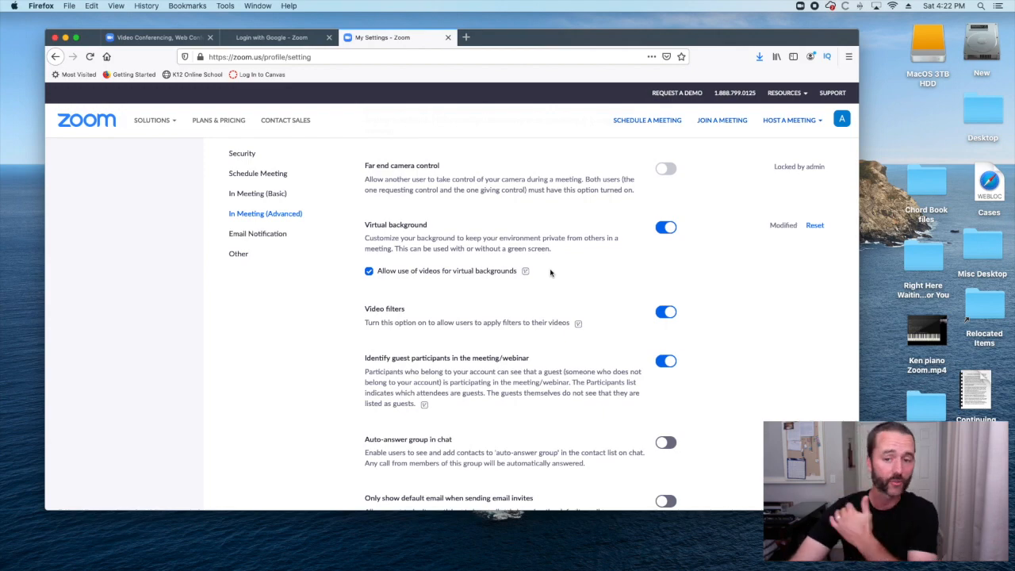
{"action": "scroll", "coordinate": [567, 273], "scroll_direction": "down", "scroll_amount": 5}
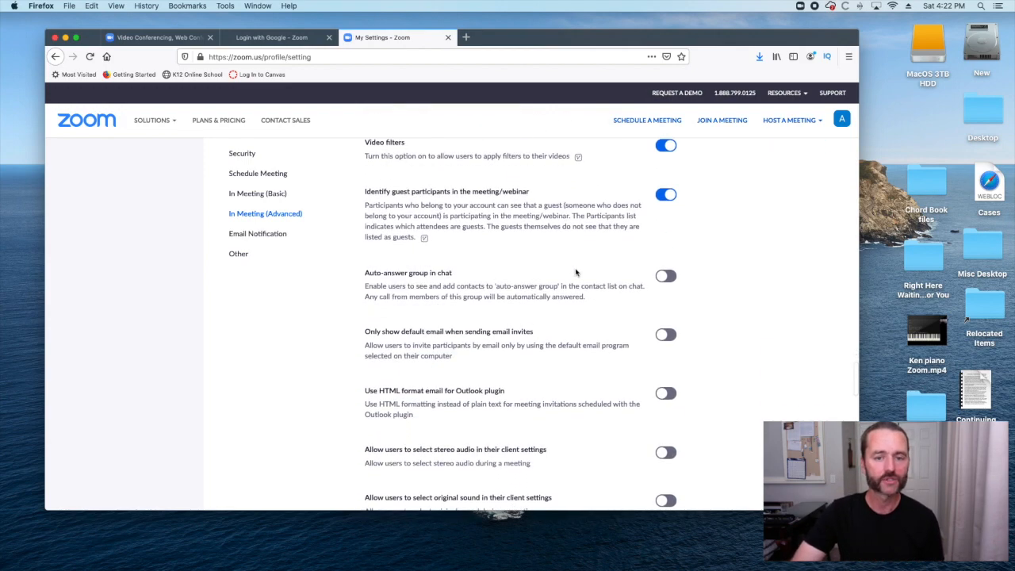
{"action": "scroll", "coordinate": [576, 272], "scroll_direction": "down", "scroll_amount": 4}
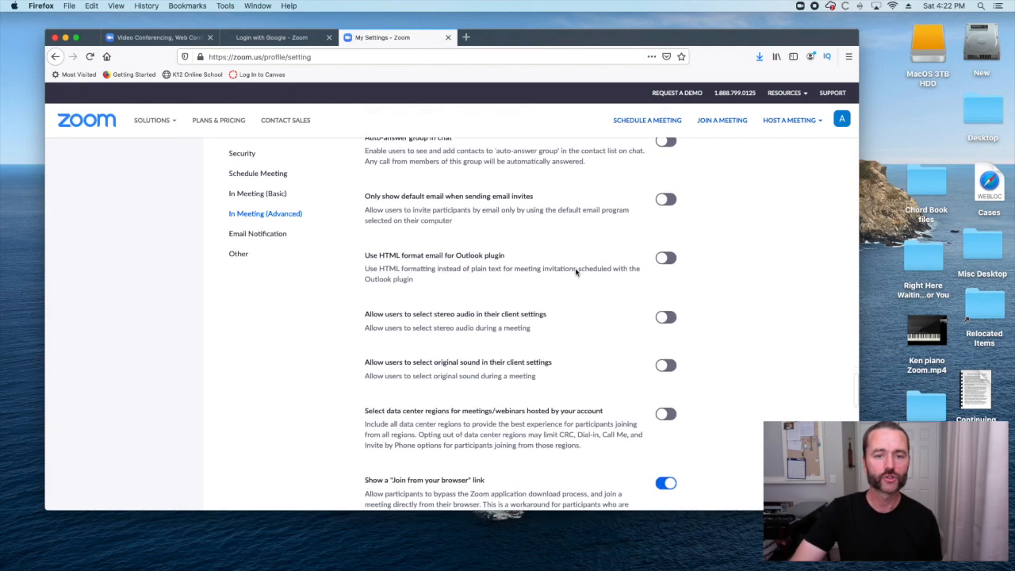
{"action": "scroll", "coordinate": [575, 272], "scroll_direction": "down", "scroll_amount": 4}
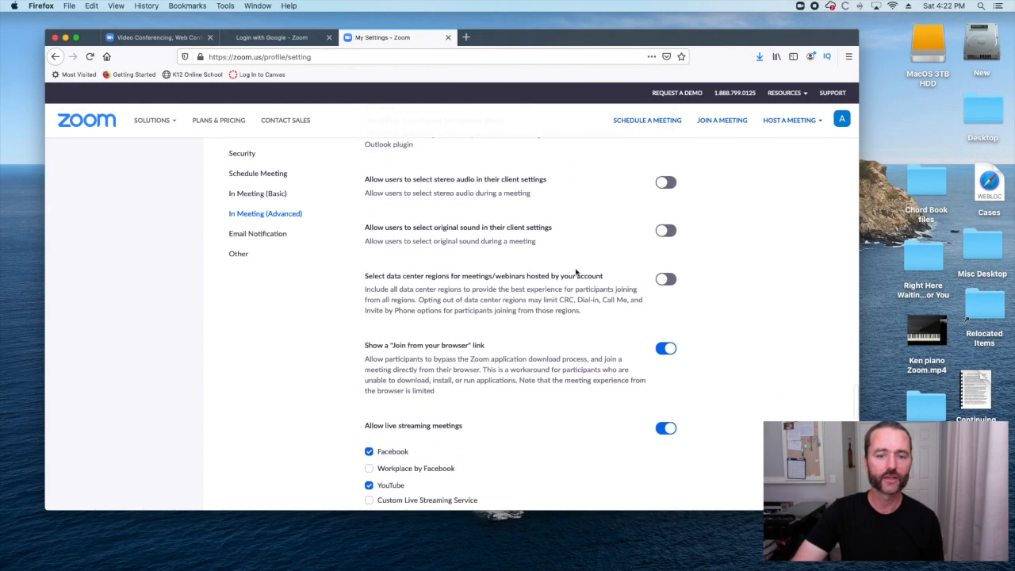
{"action": "scroll", "coordinate": [576, 273], "scroll_direction": "down", "scroll_amount": 6}
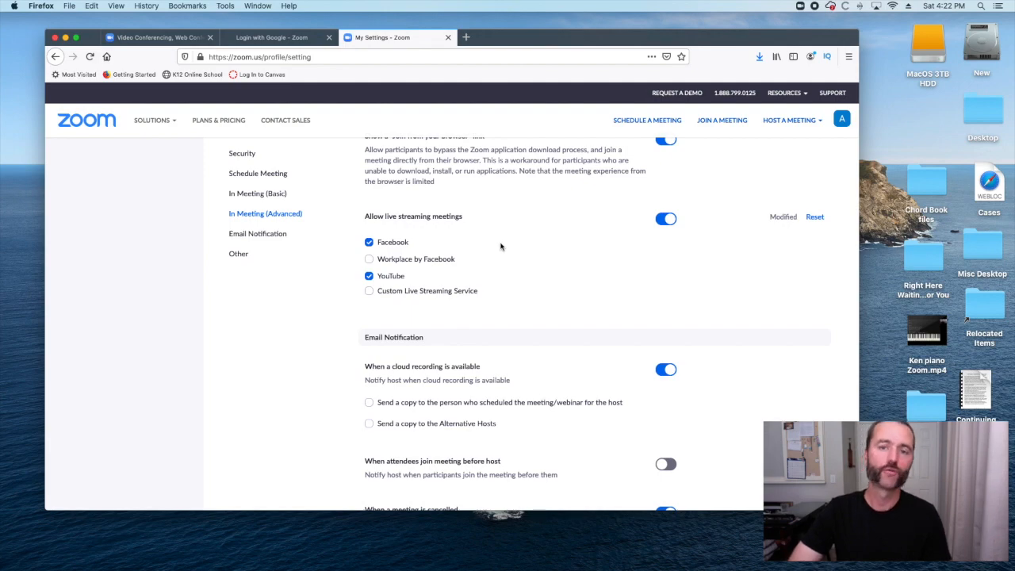
Step: Review the Email Notification settings and the invitation email and schedule privilege options under Other
{"action": "scroll", "coordinate": [503, 250], "scroll_direction": "down", "scroll_amount": 4}
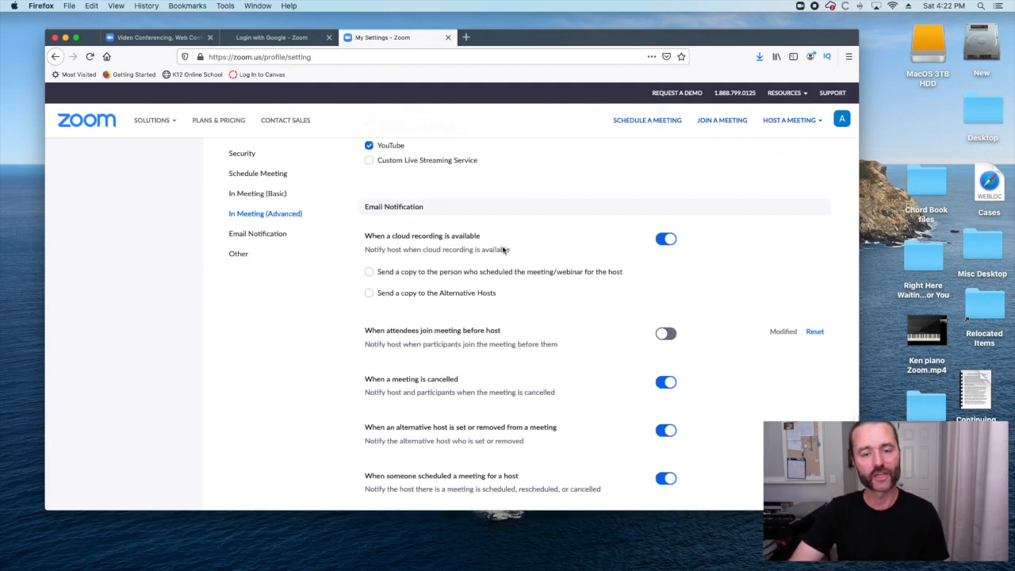
{"action": "scroll", "coordinate": [503, 250], "scroll_direction": "down", "scroll_amount": 1}
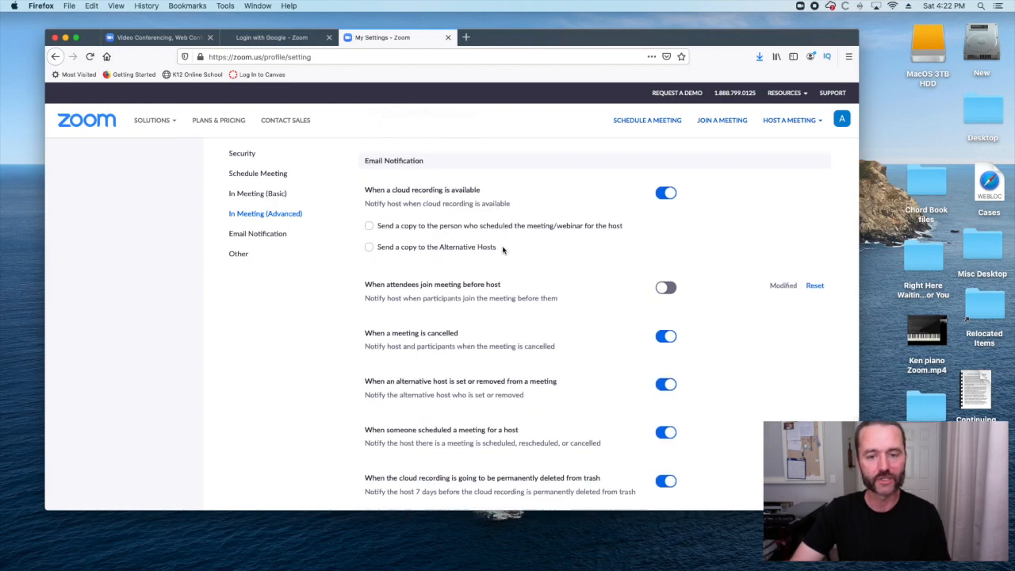
{"action": "scroll", "coordinate": [503, 251], "scroll_direction": "down", "scroll_amount": 6}
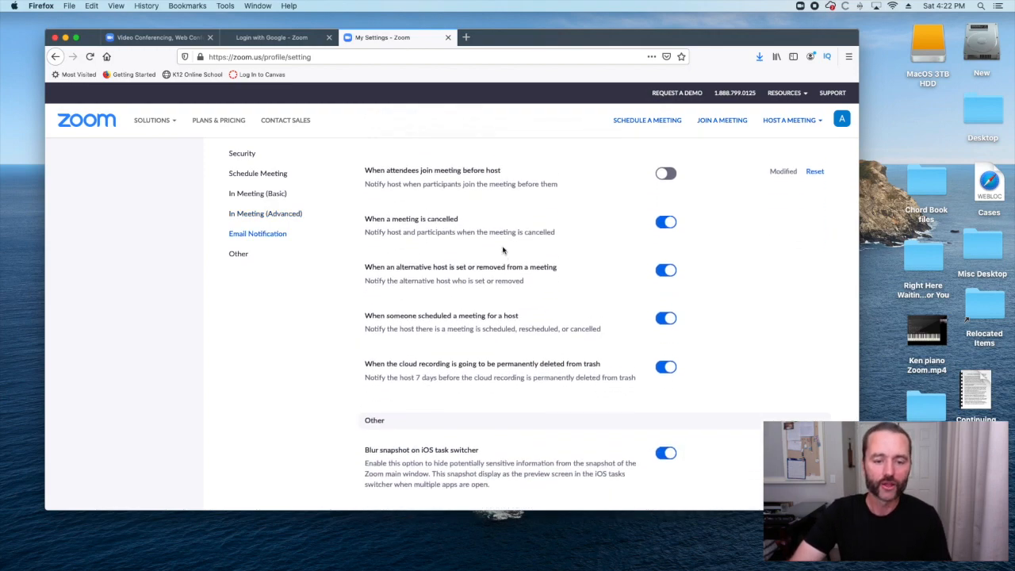
{"action": "scroll", "coordinate": [503, 250], "scroll_direction": "down", "scroll_amount": 5}
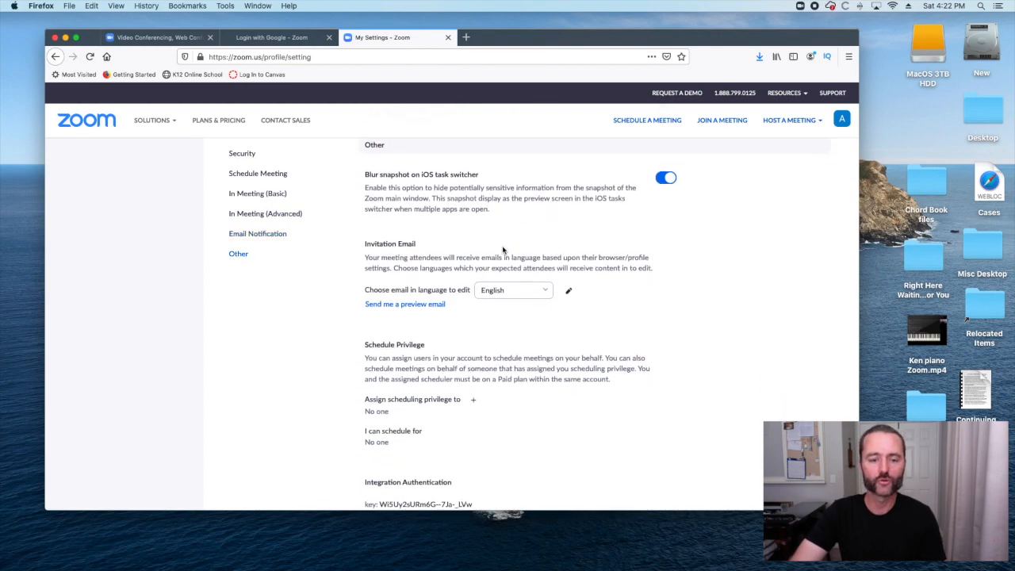
Step: Try saving All Participants as who can share under Screen sharing in In Meeting (Basic), and save the choice back as Host Only
{"action": "scroll", "coordinate": [503, 251], "scroll_direction": "up", "scroll_amount": 15}
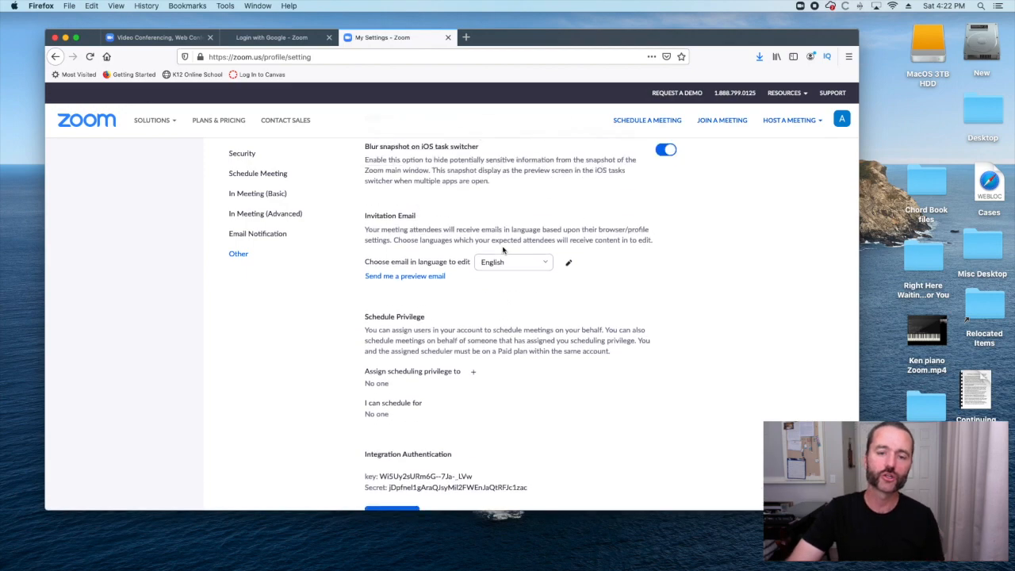
{"action": "scroll", "coordinate": [503, 251], "scroll_direction": "up", "scroll_amount": 17}
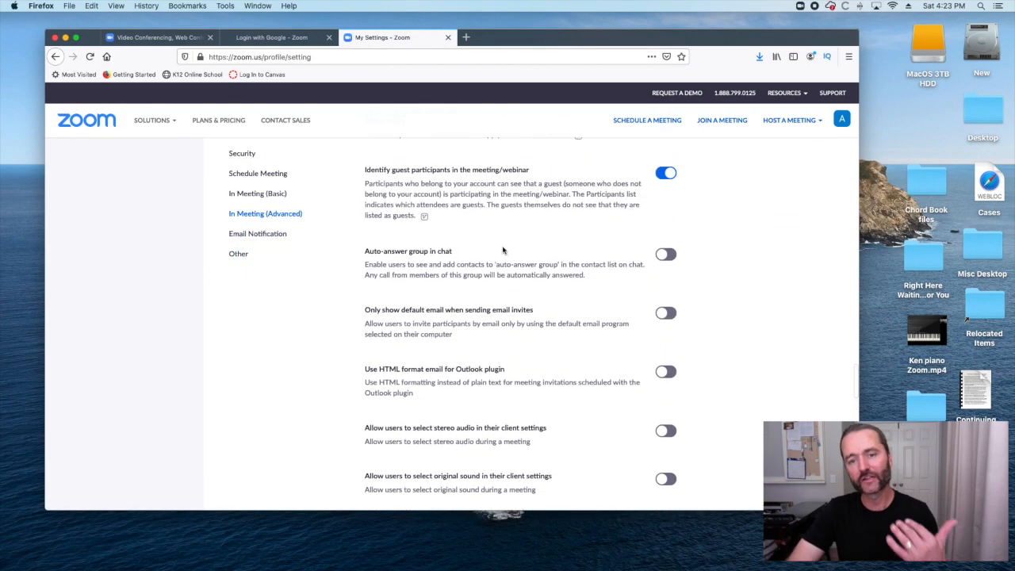
{"action": "scroll", "coordinate": [503, 250], "scroll_direction": "up", "scroll_amount": 13}
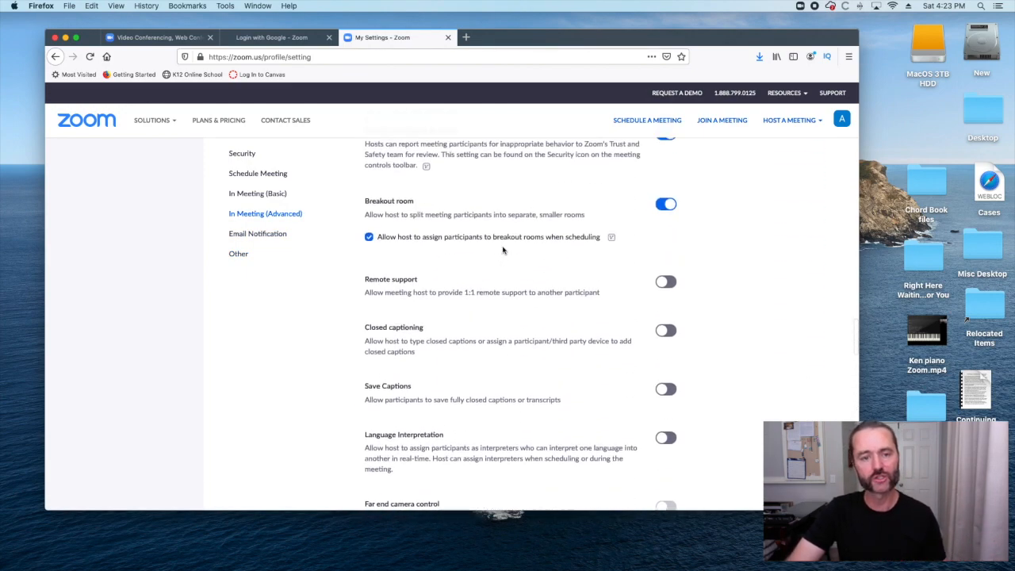
{"action": "scroll", "coordinate": [503, 250], "scroll_direction": "up", "scroll_amount": 14}
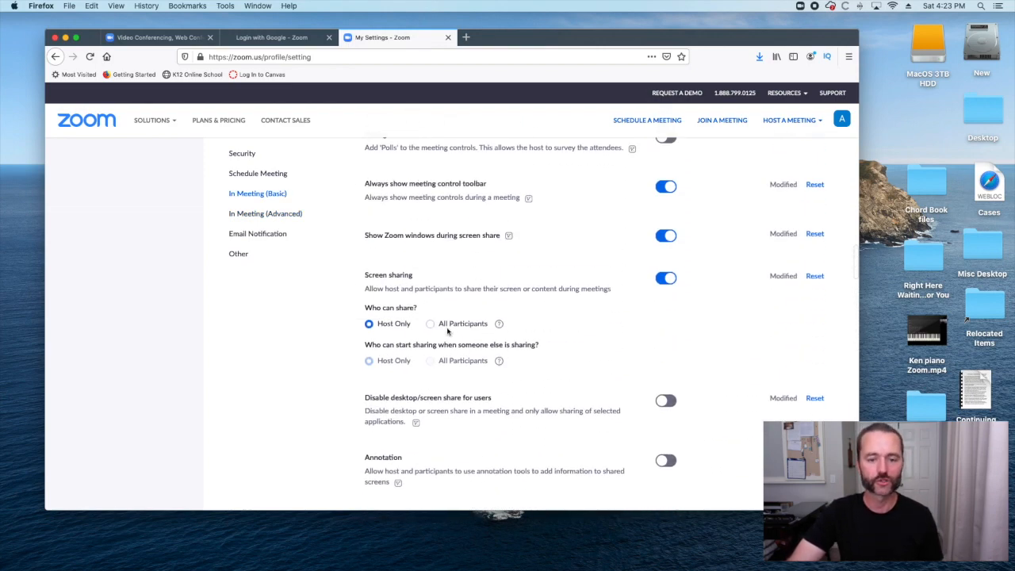
{"action": "left_click", "coordinate": [430, 326]}
{"action": "left_click", "coordinate": [379, 385]}
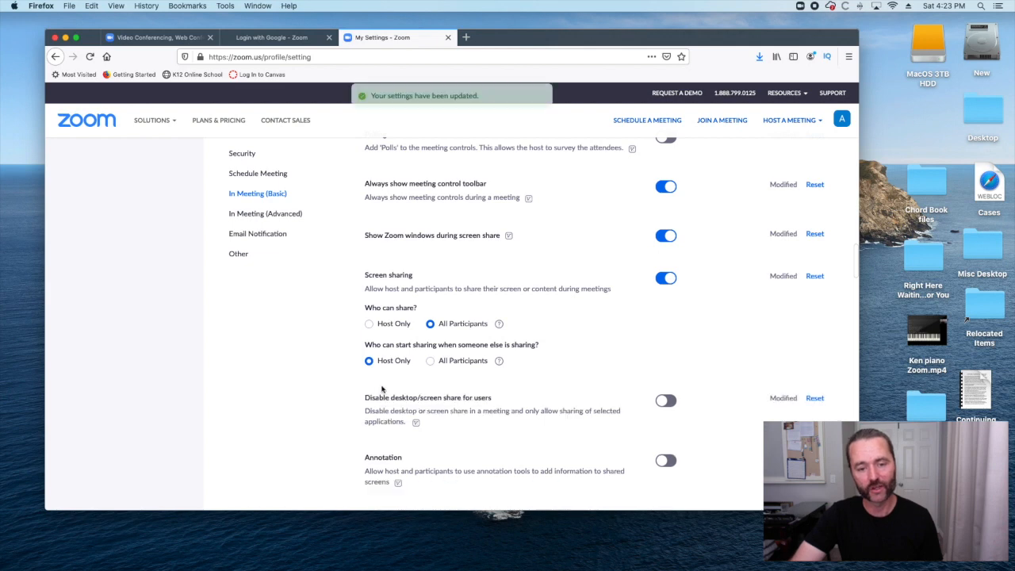
{"action": "left_click", "coordinate": [369, 326]}
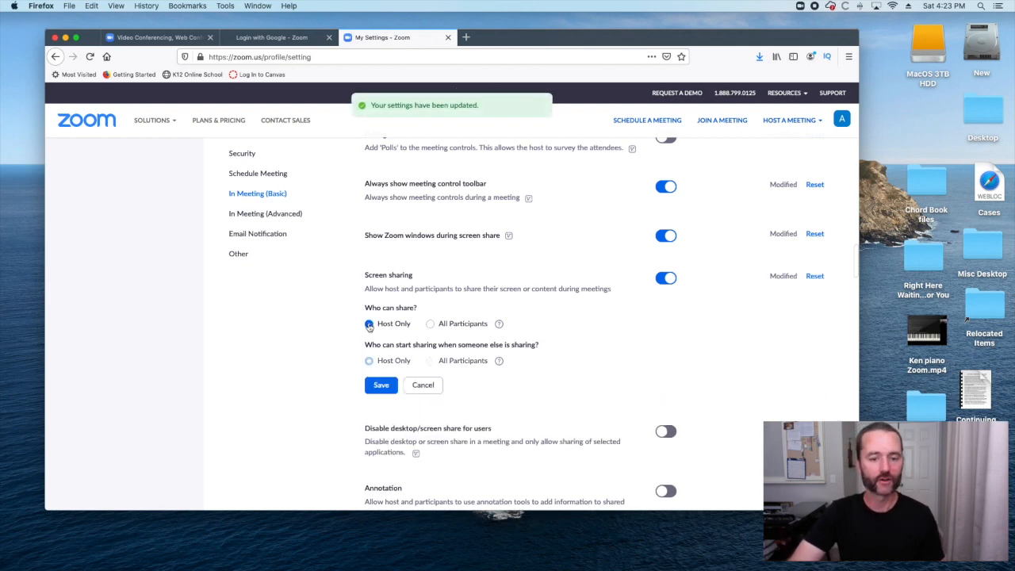
{"action": "left_click", "coordinate": [381, 383]}
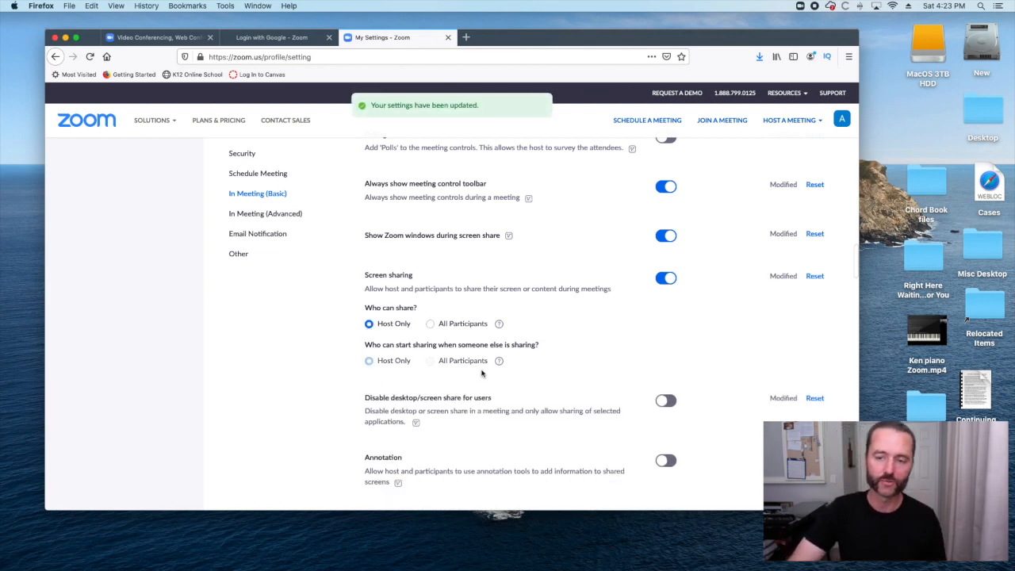
Step: Try turning off Always show meeting control toolbar, and turn it back on
{"action": "left_click", "coordinate": [670, 189]}
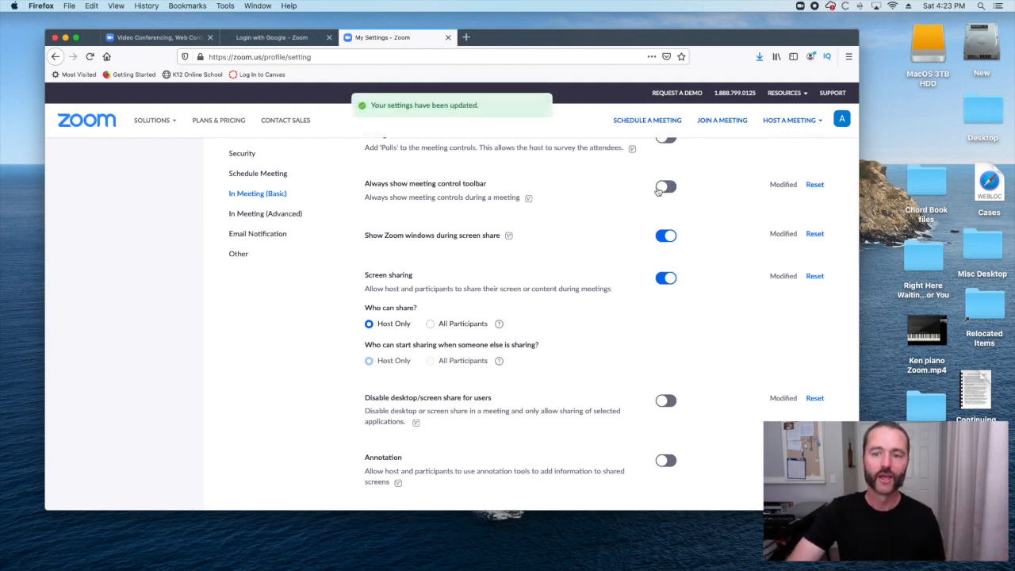
{"action": "left_click", "coordinate": [663, 187]}
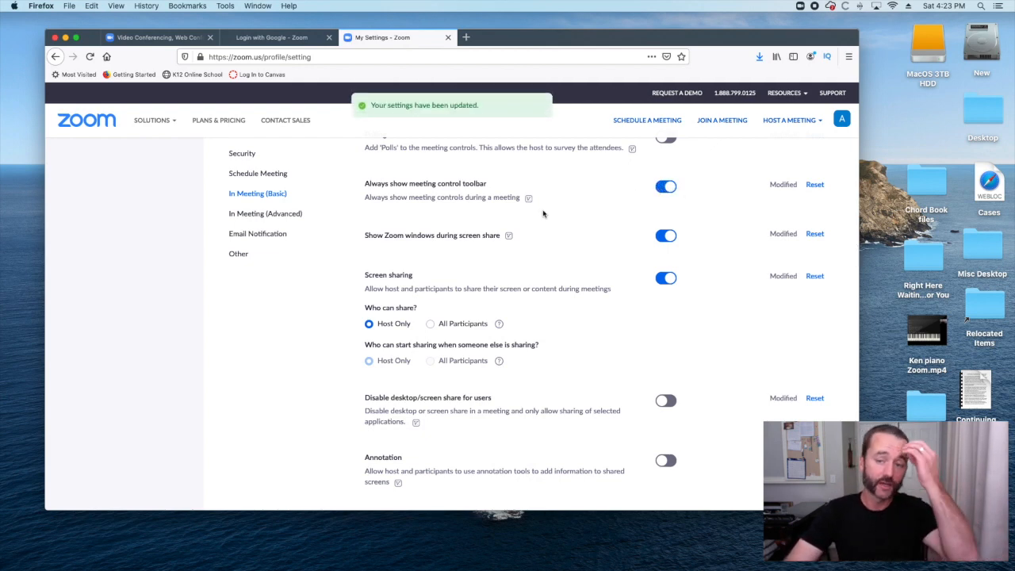